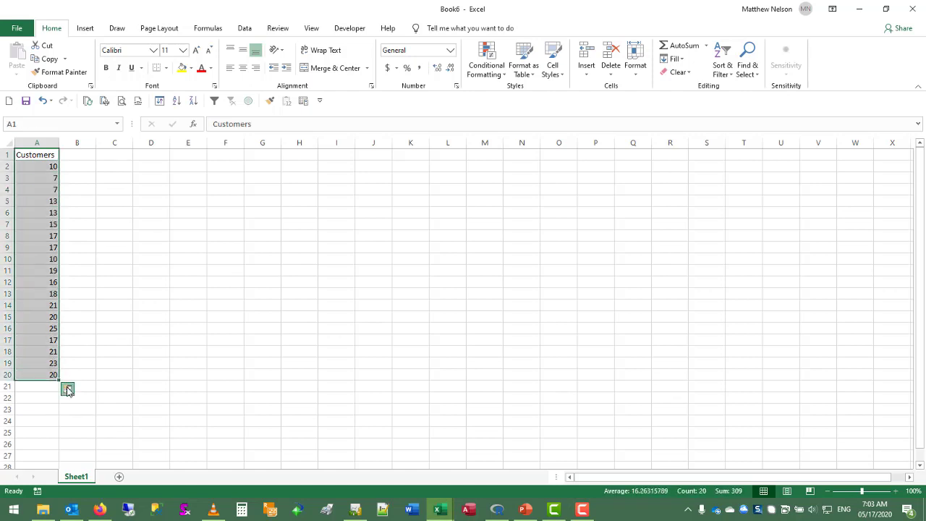
- Create a line chart from the Customers data in A1:A20
click(67, 389)
click(68, 414)
click(93, 446)
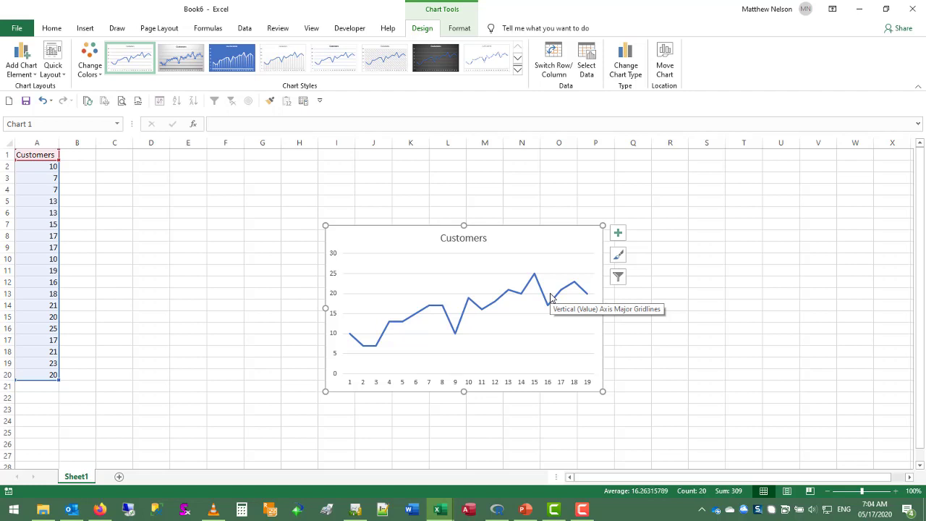
click(145, 192)
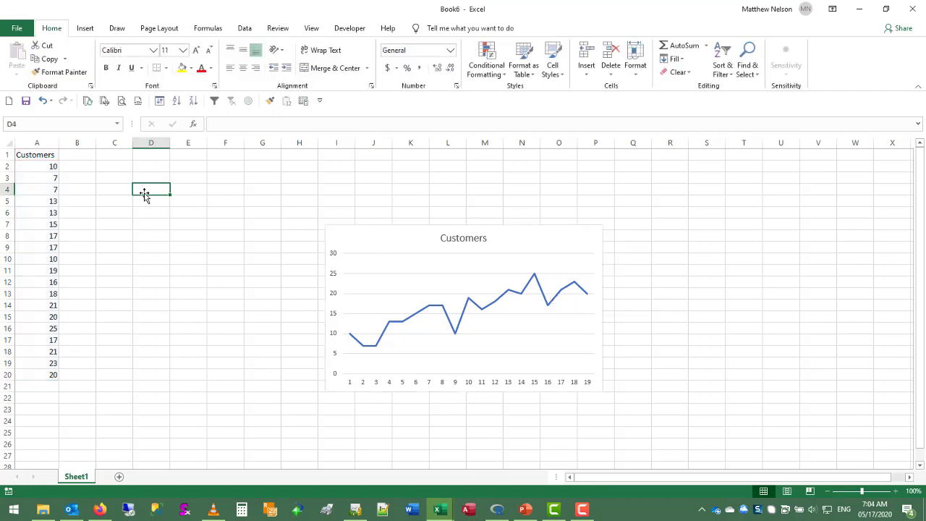
- Insert a blank column before the Customers column and give it the header T in A1
click(35, 143)
right_click(34, 143)
click(57, 170)
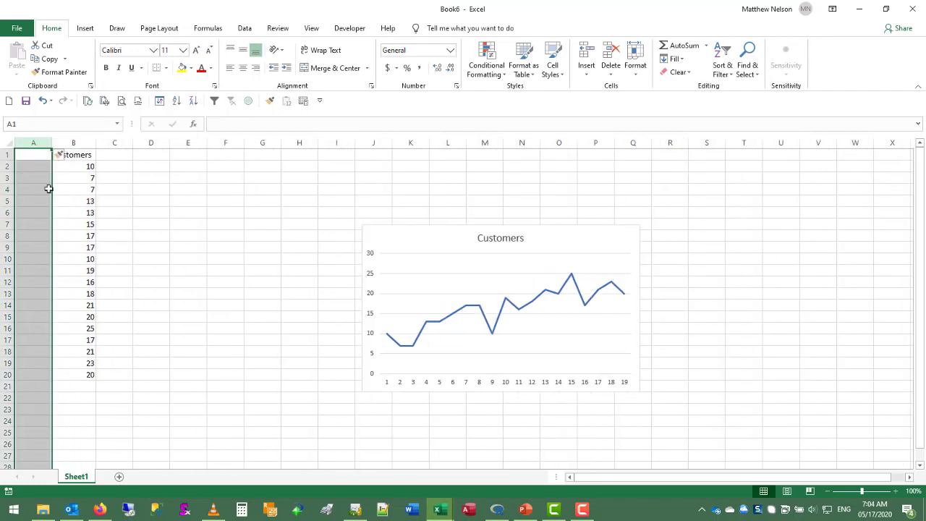
click(39, 155)
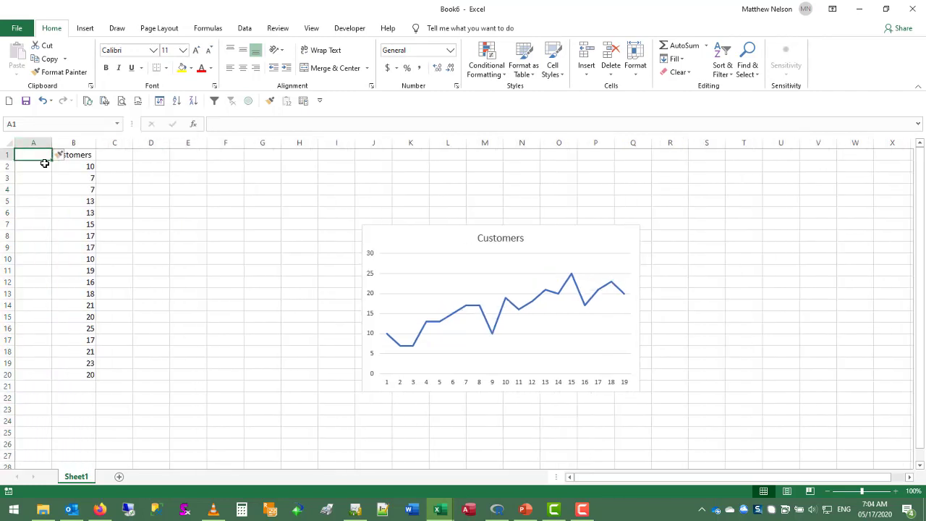
text(T)
key(Return)
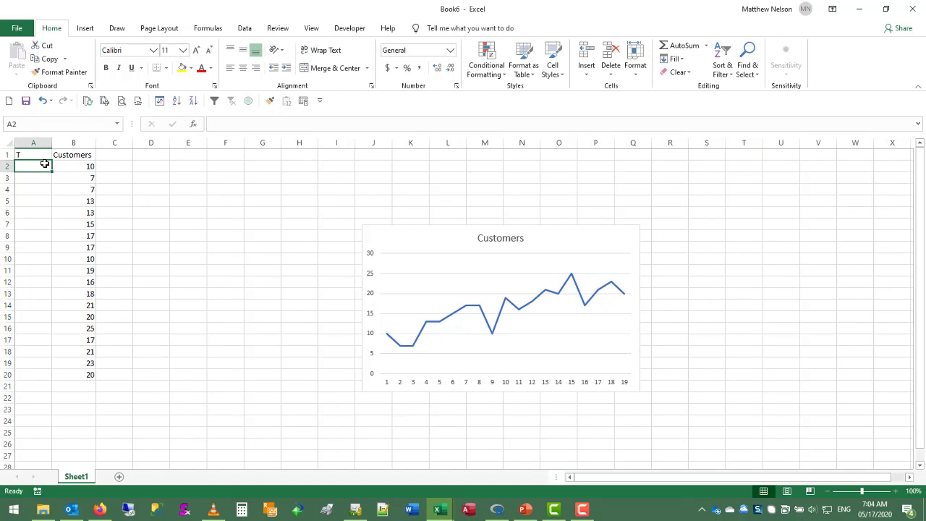
- Insert a blank row directly below the headers and fill the T column from A2 to A21 with the series 0 to 19
right_click(6, 166)
click(36, 246)
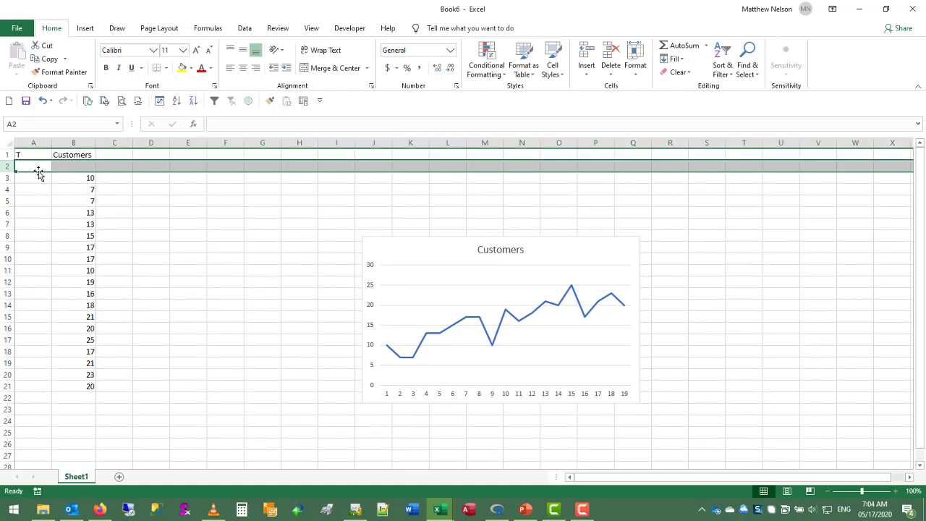
click(40, 164)
text(0)
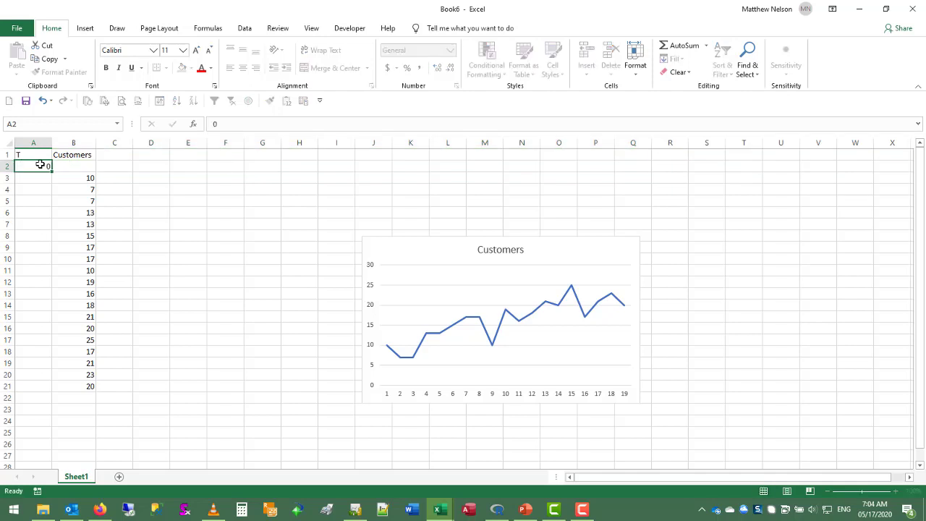
key(Return)
text(1)
key(Return)
text(2)
key(Return)
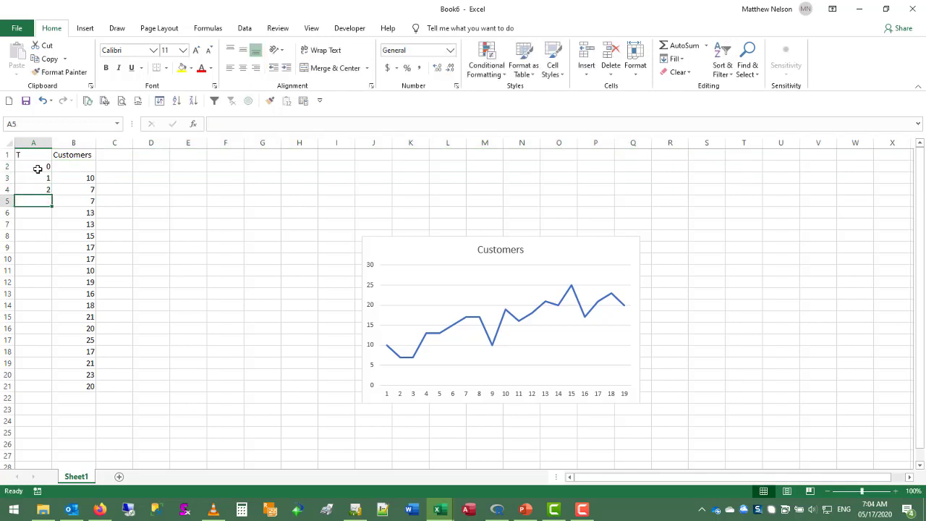
drag(40, 166, 45, 189)
double_click(51, 195)
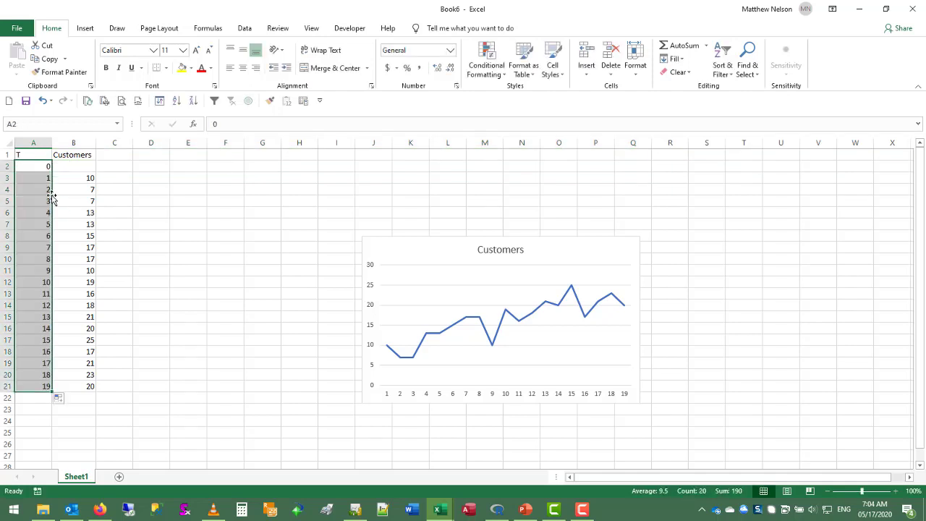
- Add the column headers Level, Slope and Forecast in C1, D1 and E1
click(114, 153)
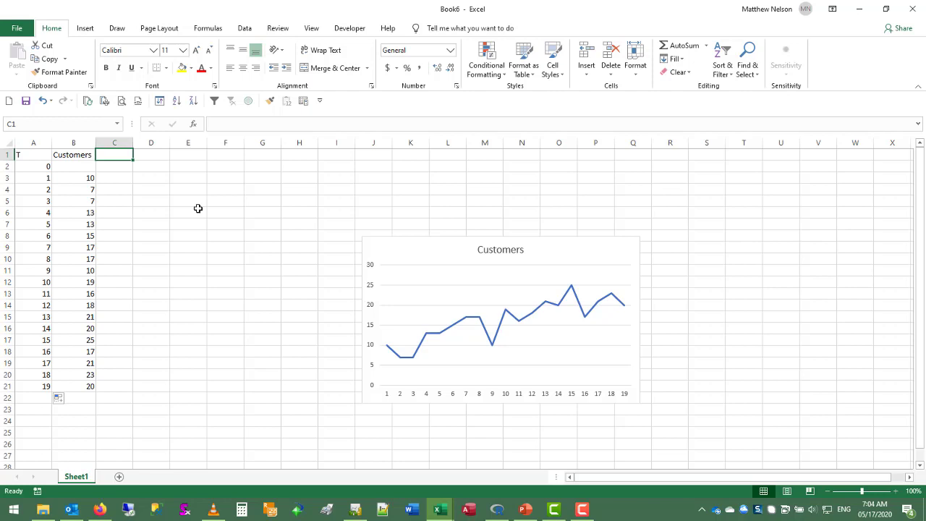
text(Level)
key(Tab)
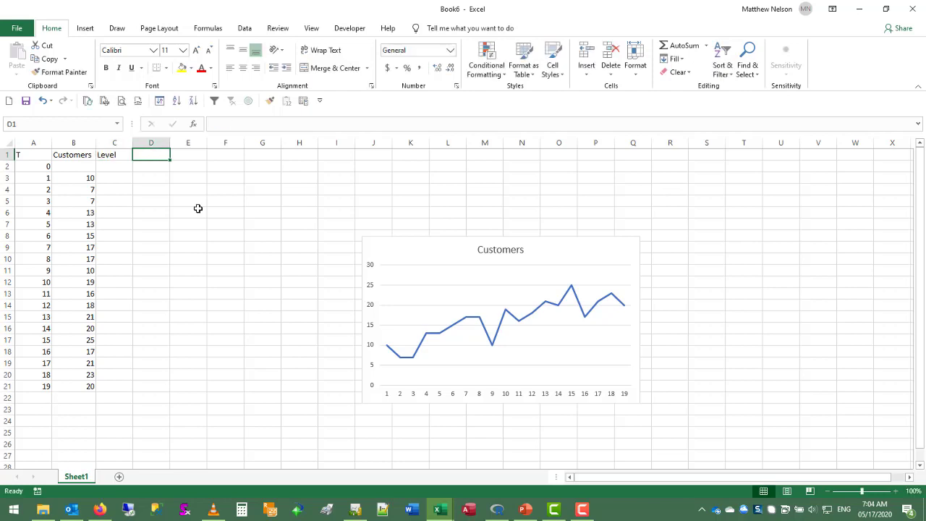
text(Slope)
key(Tab)
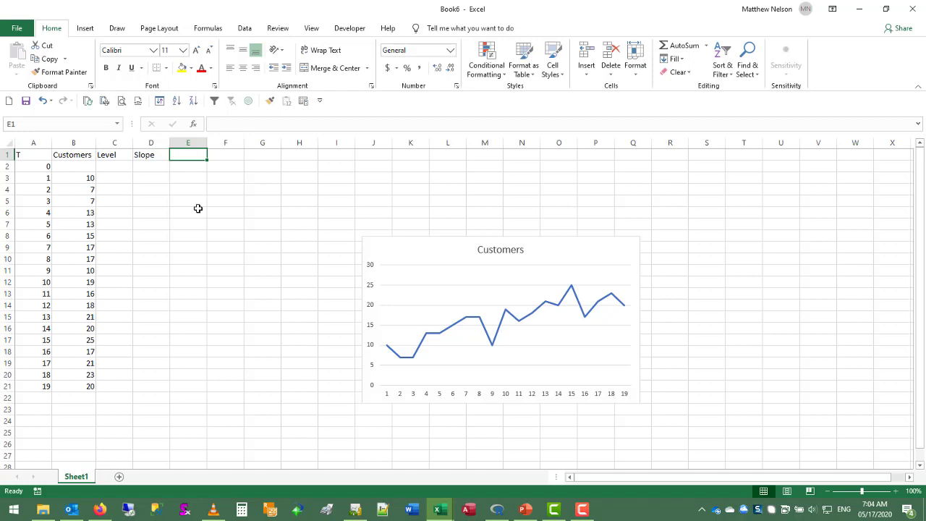
text(Forecast)
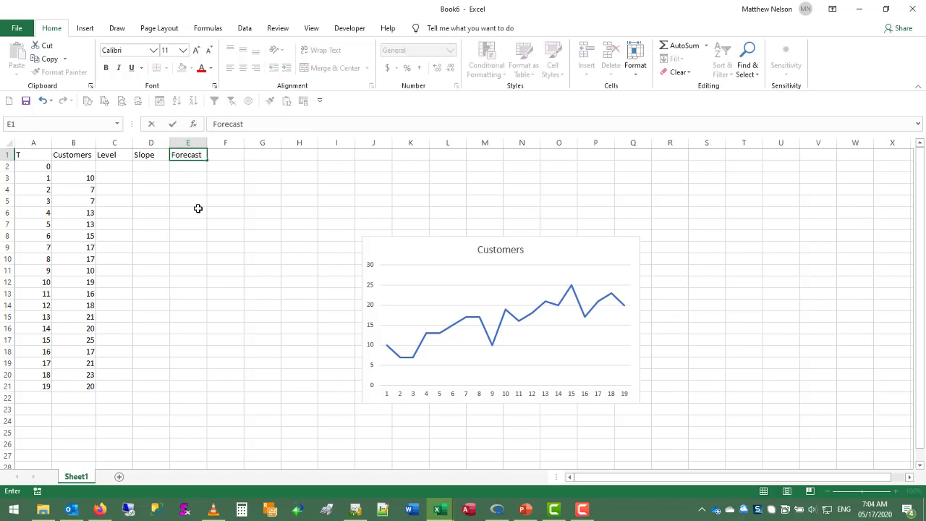
key(Return)
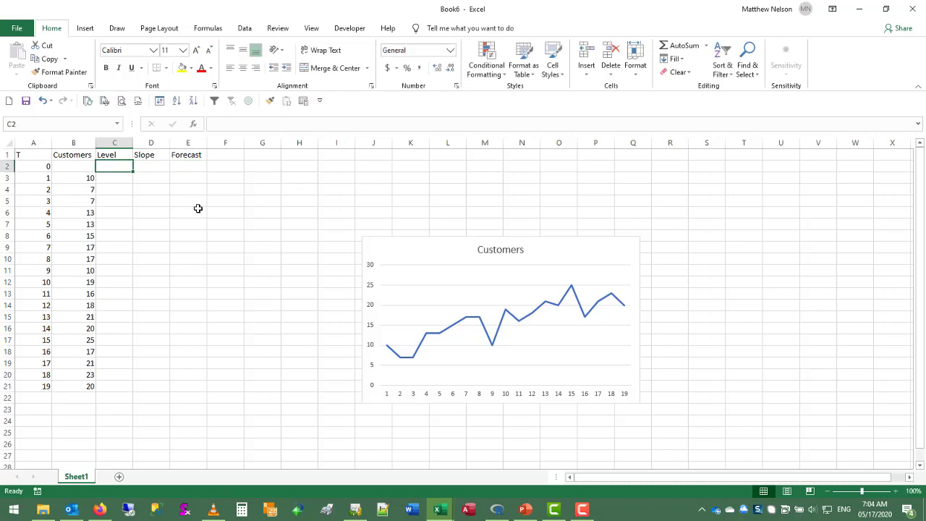
- Enter the smoothing parameters in H1:I2, with Alpha set to 0.2 and Beta set to 0.3
click(300, 155)
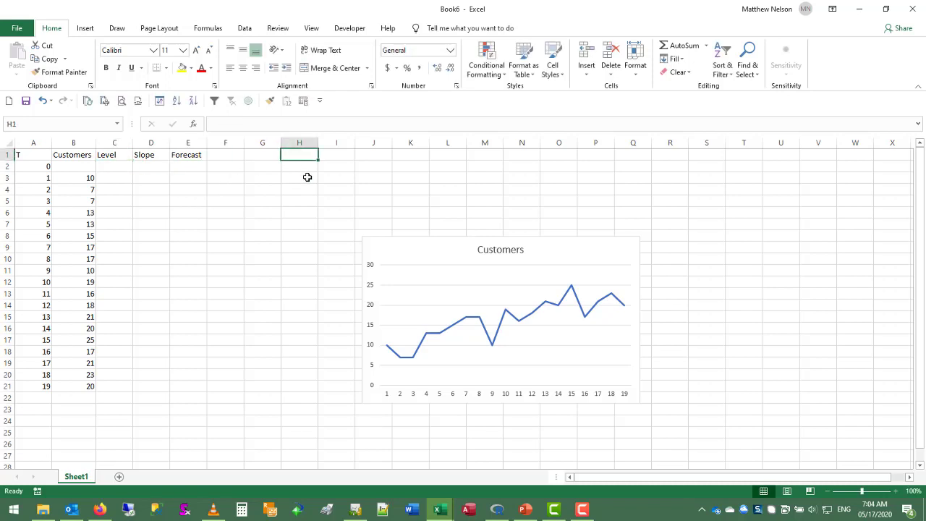
text(Alpha)
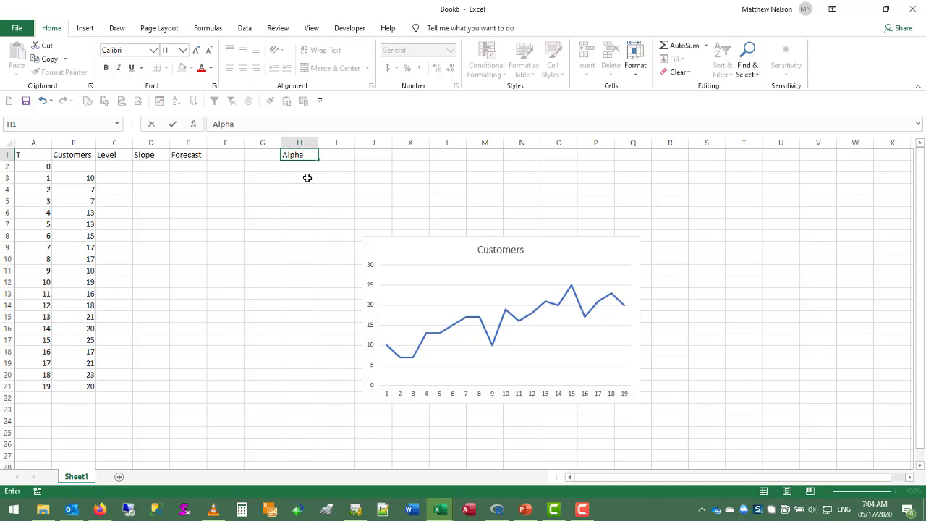
key(Tab)
text(.)
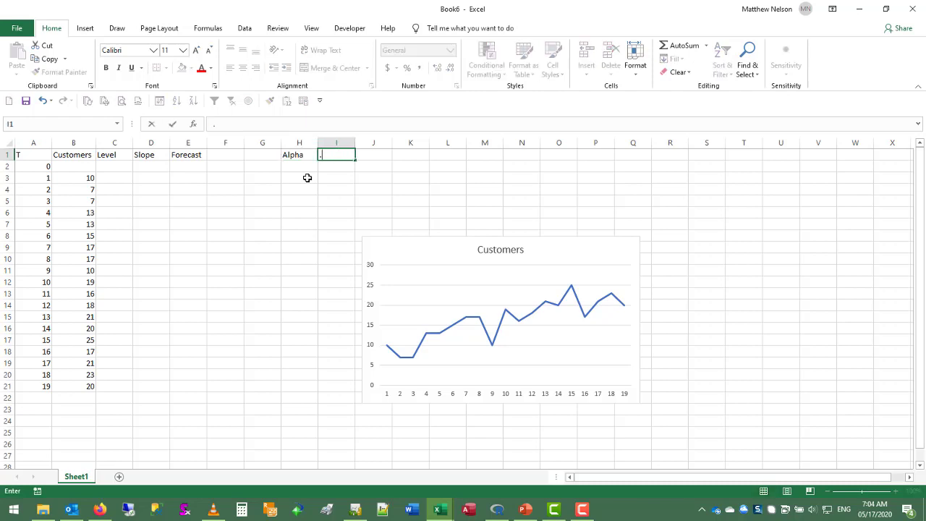
text(2)
key(Return)
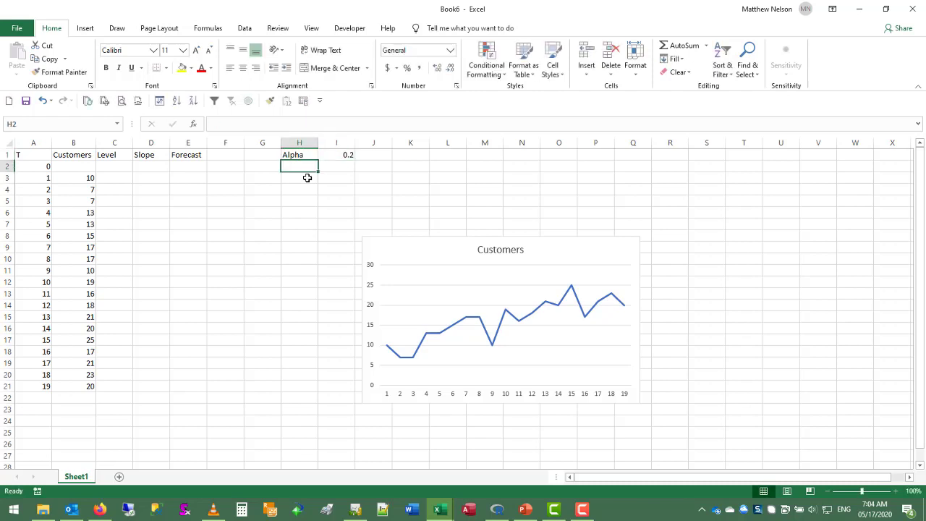
text(Beta)
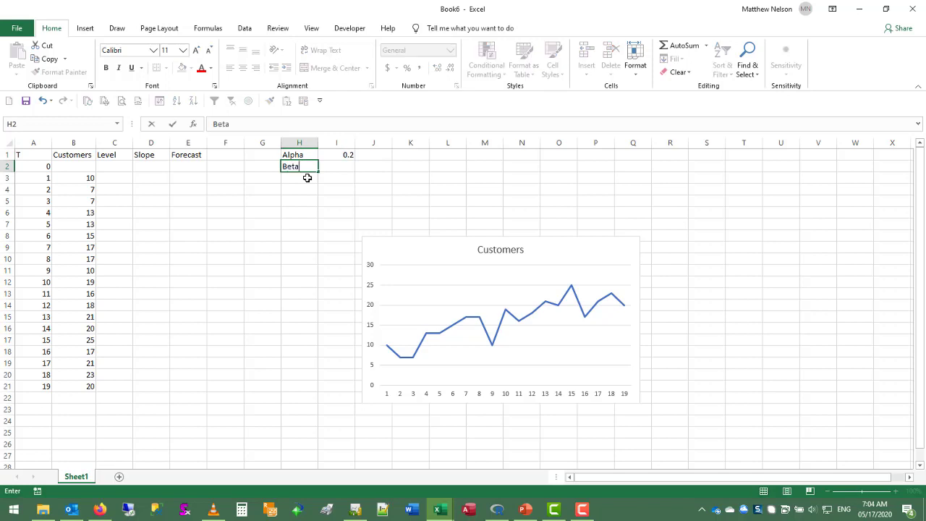
key(Tab)
text(.3)
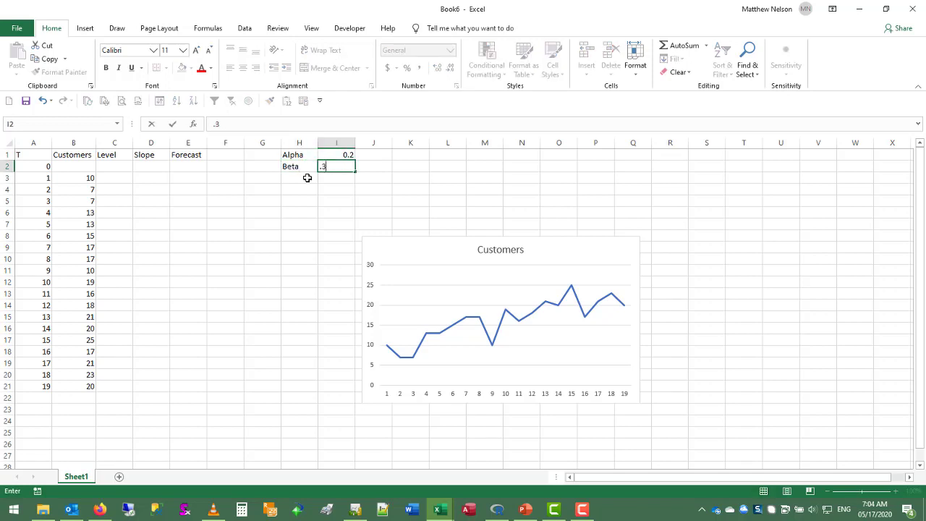
key(Return)
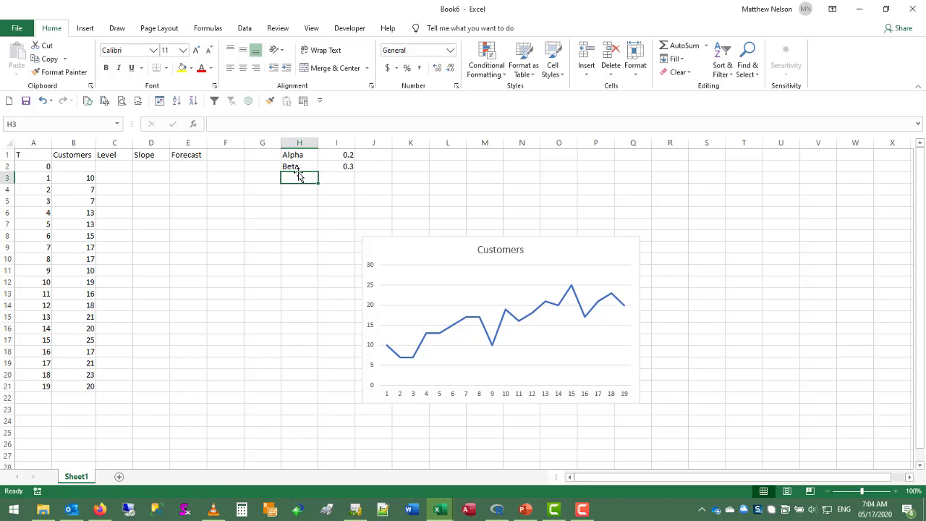
- Set the initial Level in C2 to the first Customers value with the formula =B3
click(112, 167)
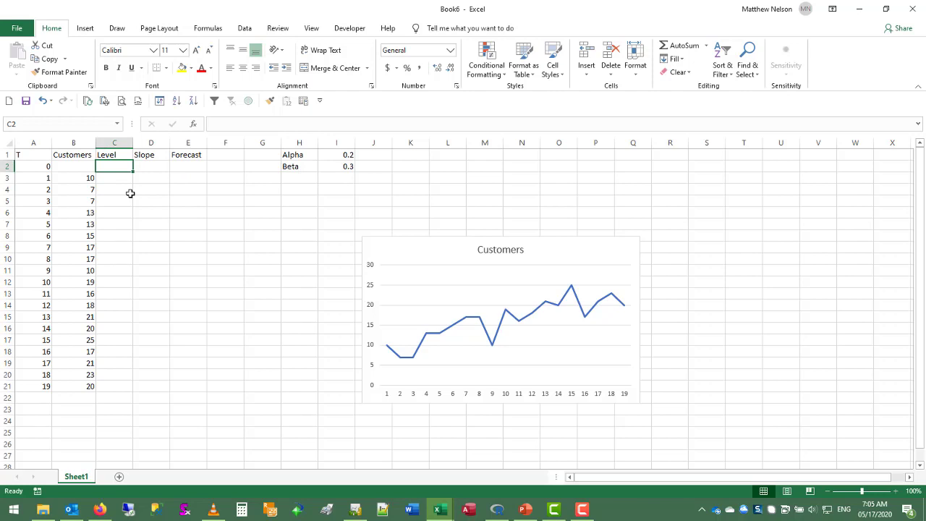
text(=)
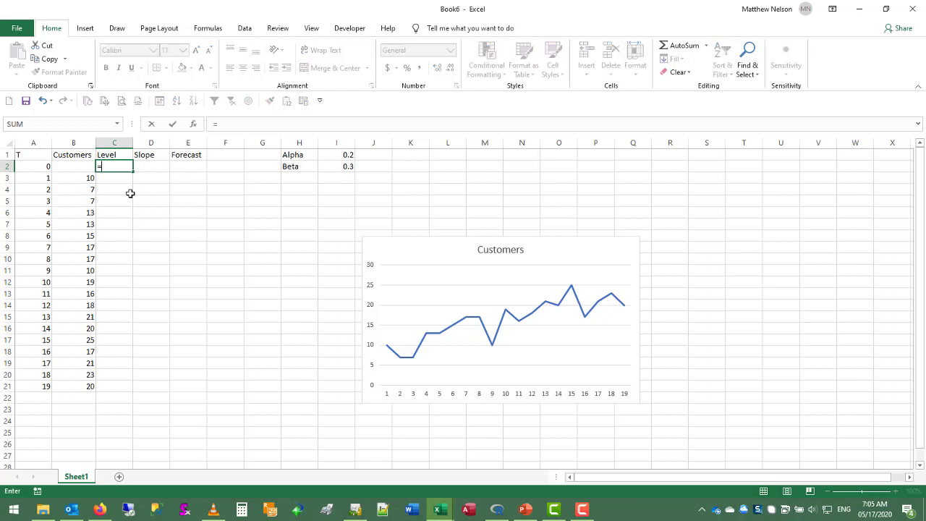
click(75, 179)
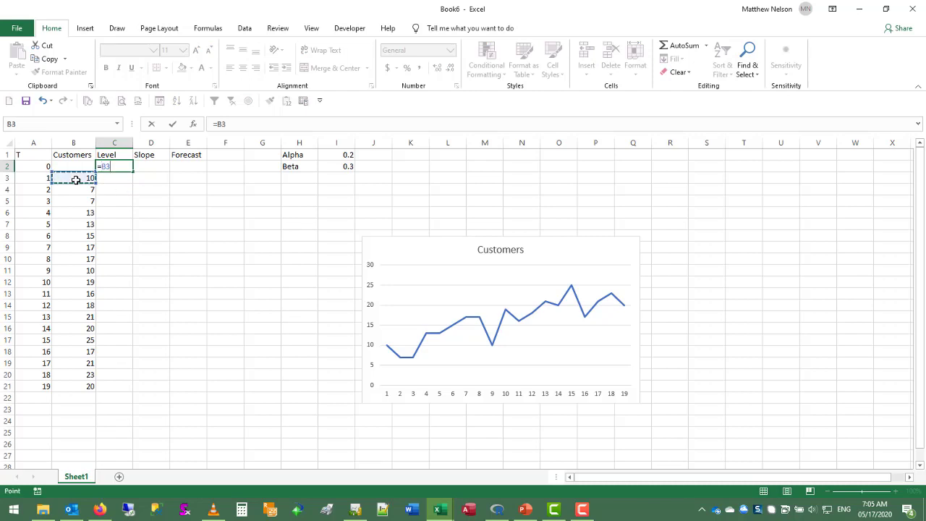
key(Return)
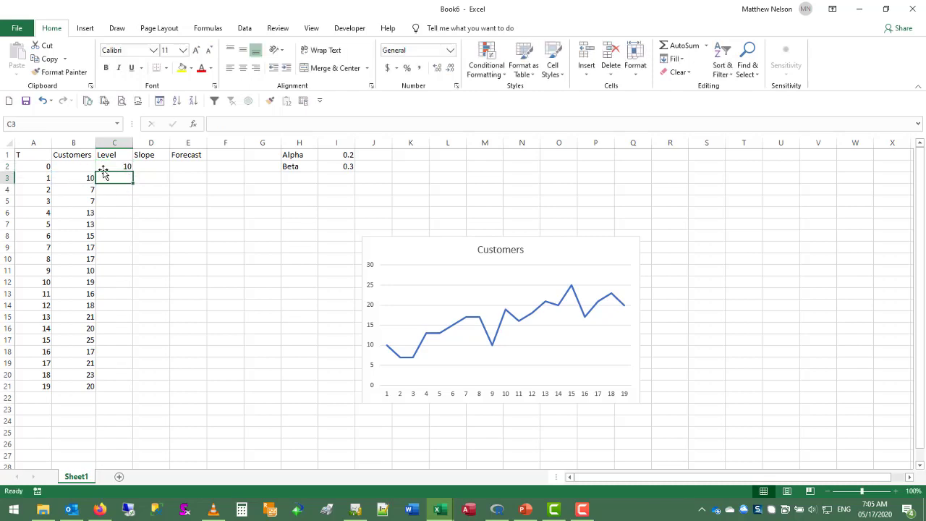
- Calculate the initial Slope in D2 as the difference between the first two Customers values with =B4-B3
click(153, 168)
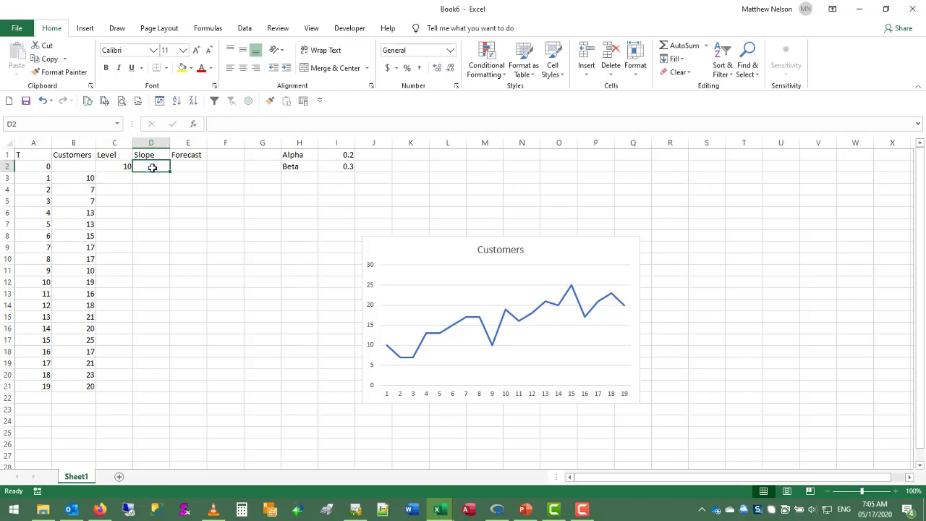
text(=)
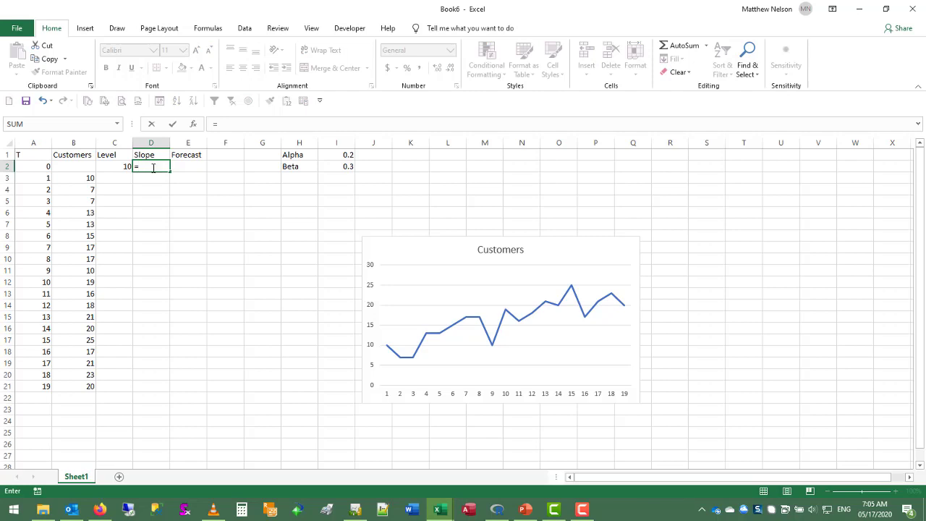
click(81, 189)
text(-)
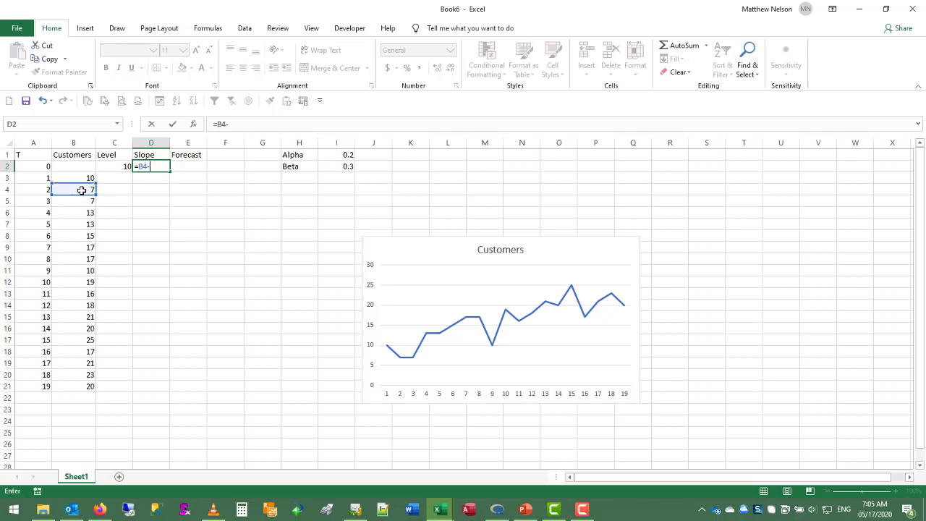
click(83, 178)
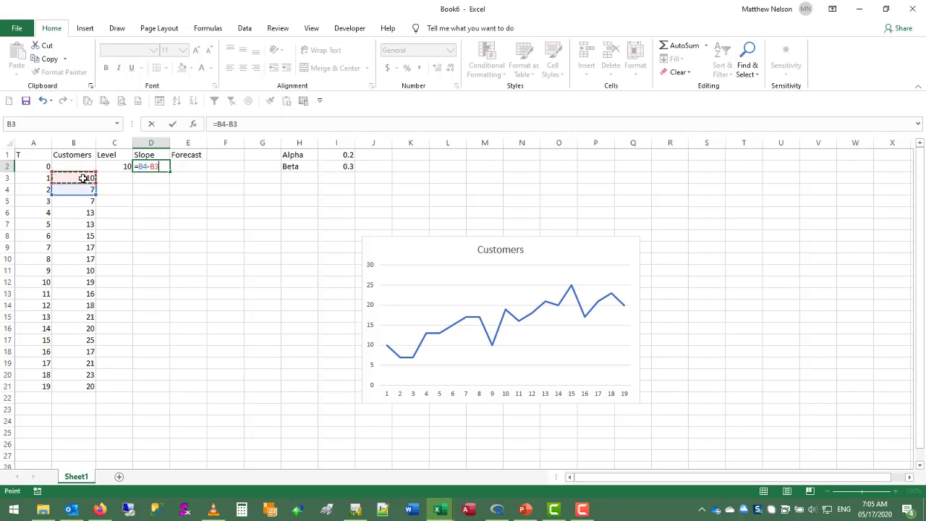
key(Return)
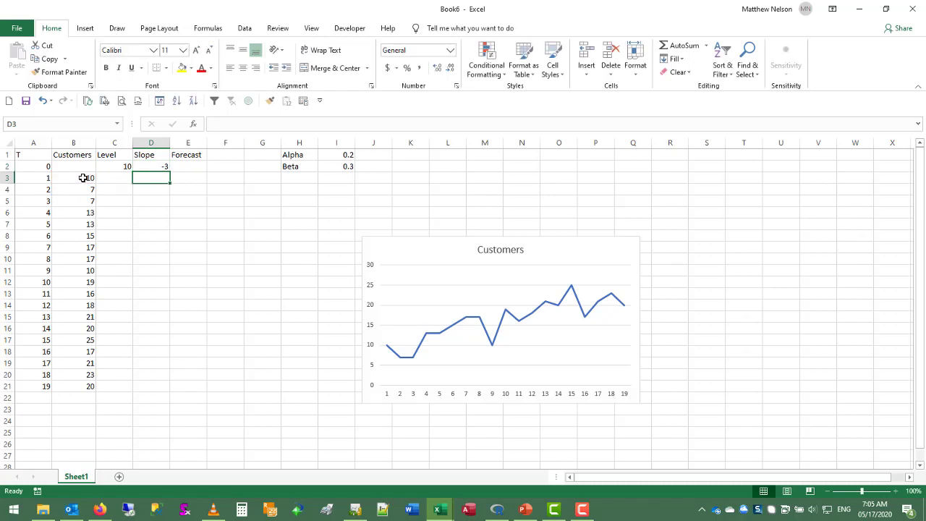
- Calculate the first Forecast in E3 as the previous Level plus the previous Slope with the formula =C2+D2
click(116, 166)
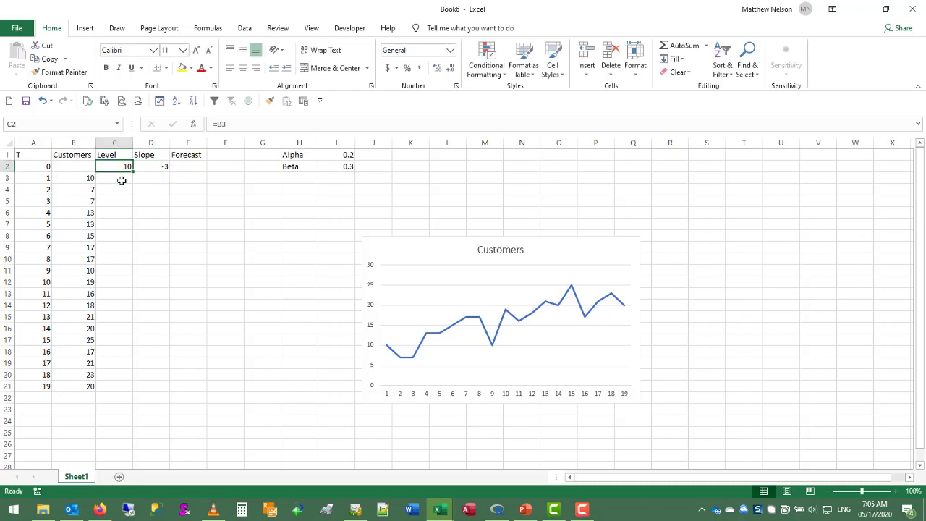
click(152, 167)
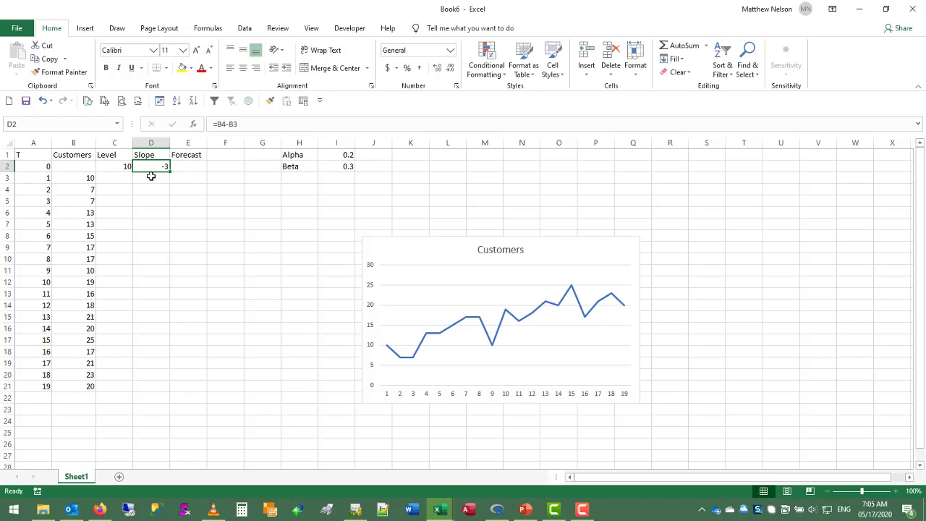
click(186, 178)
text(=)
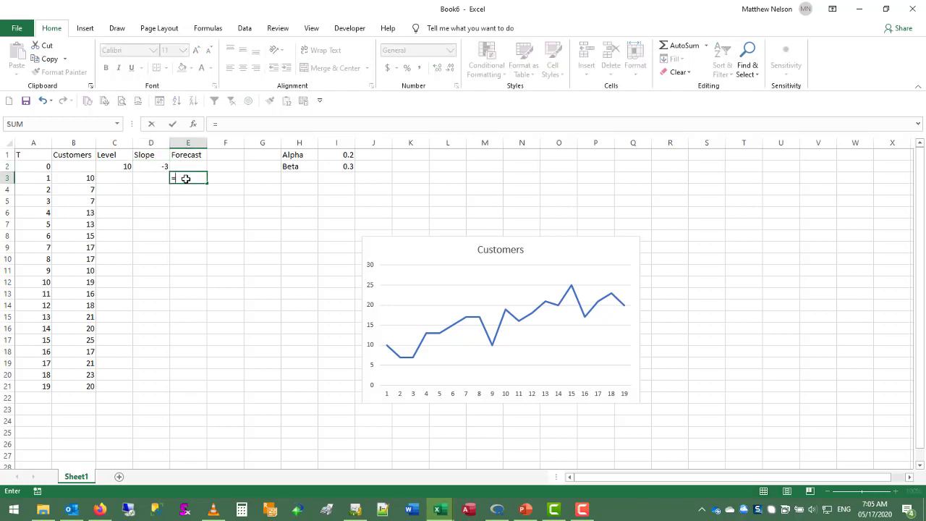
click(114, 166)
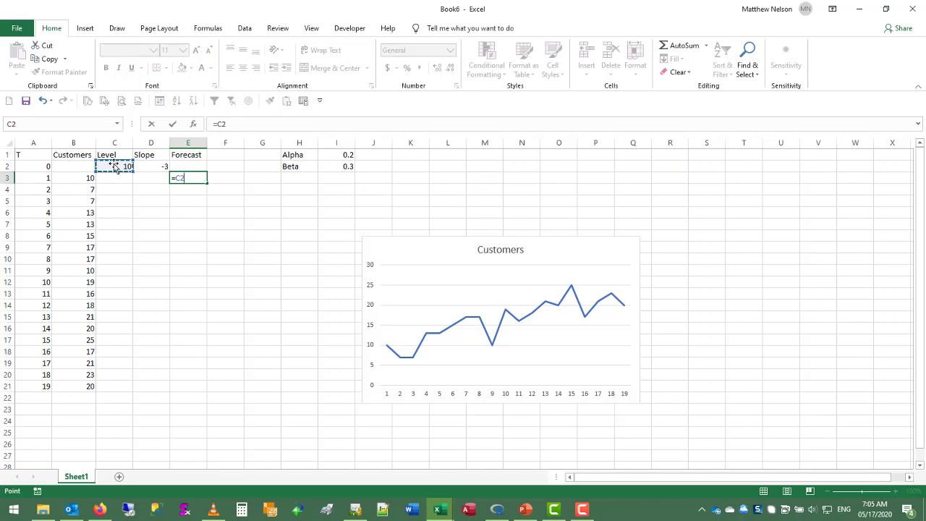
text(+)
click(158, 165)
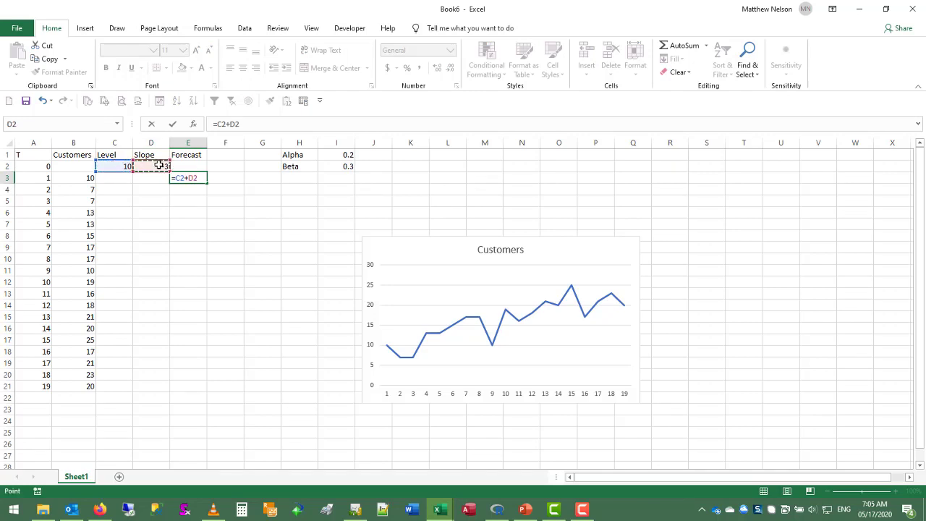
key(Return)
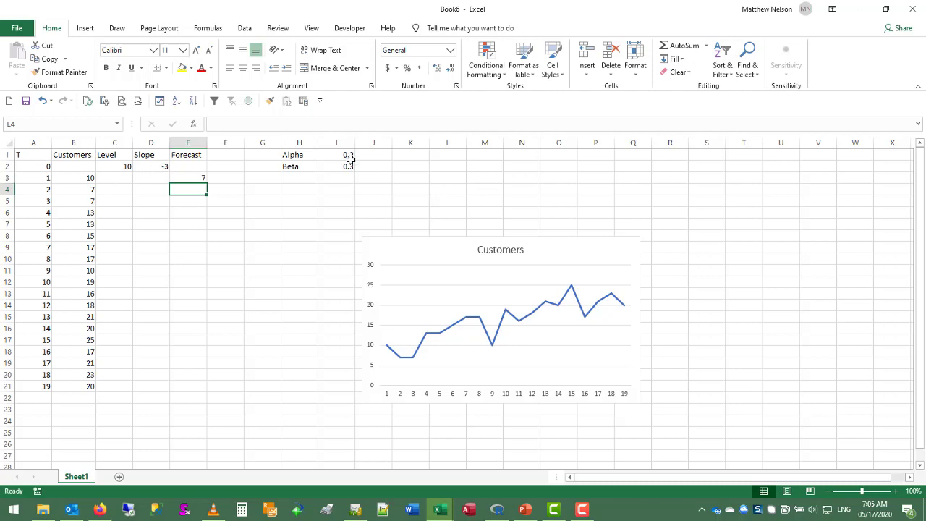
- Name the Alpha value cell I1 "alpha" and the Beta value cell I2 "beta"
click(347, 157)
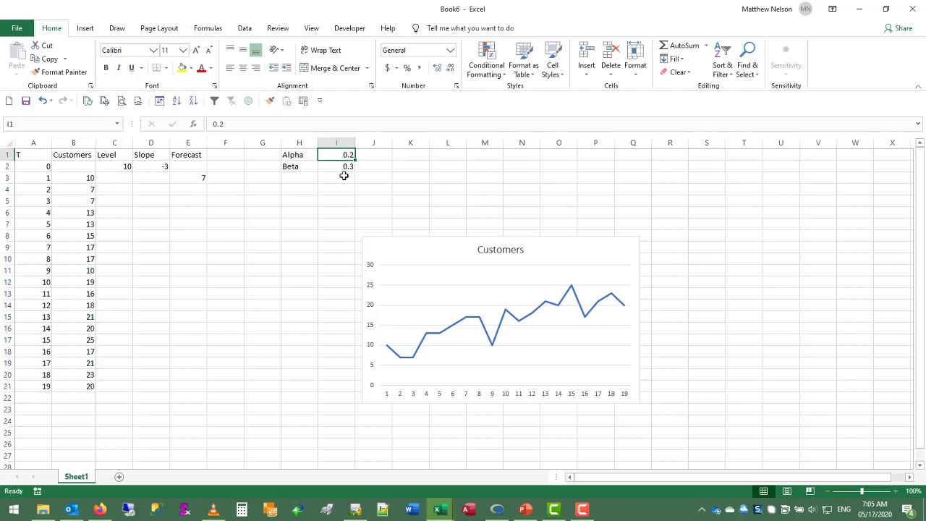
click(38, 124)
text(alpha)
key(Return)
key(Down)
click(38, 124)
text(beta)
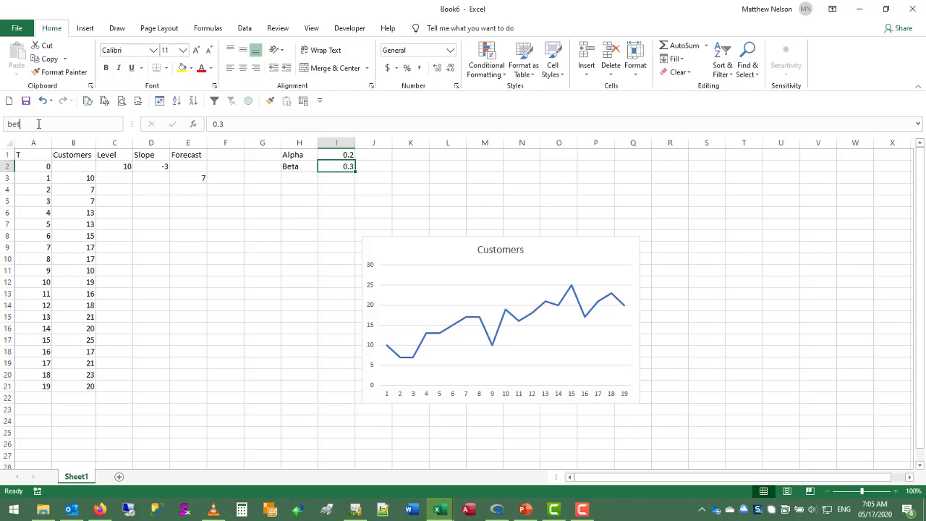
- Calculate the period 1 Level in C3 with the formula =alpha*(B3)+(1-alpha)*(C2+D2)
click(126, 177)
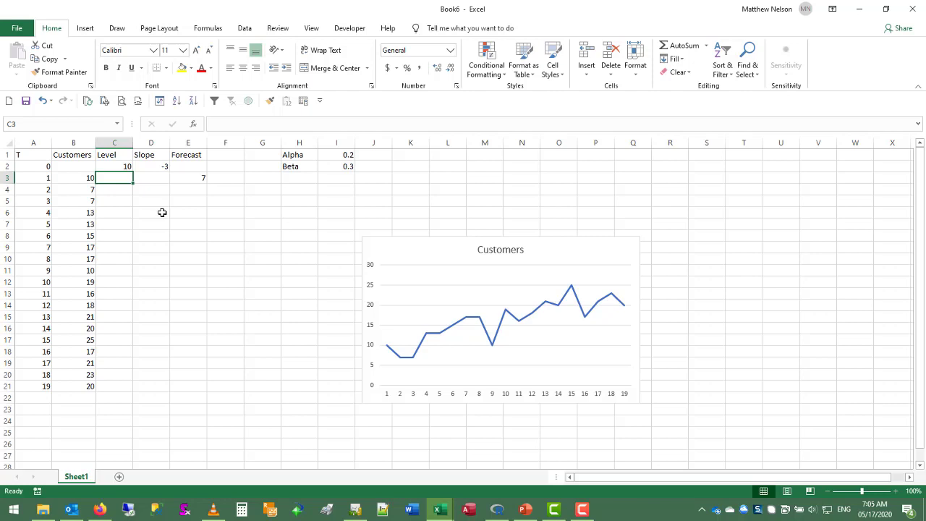
text(=)
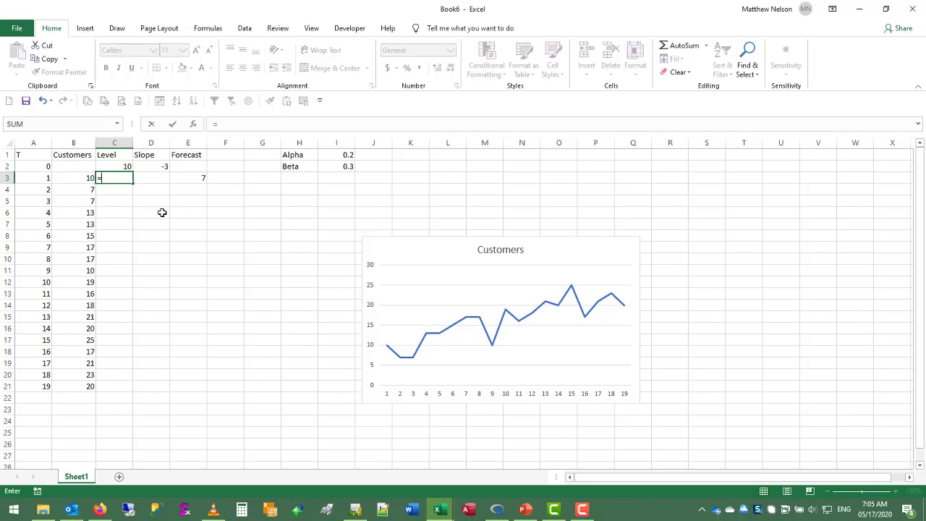
text(alpha*()
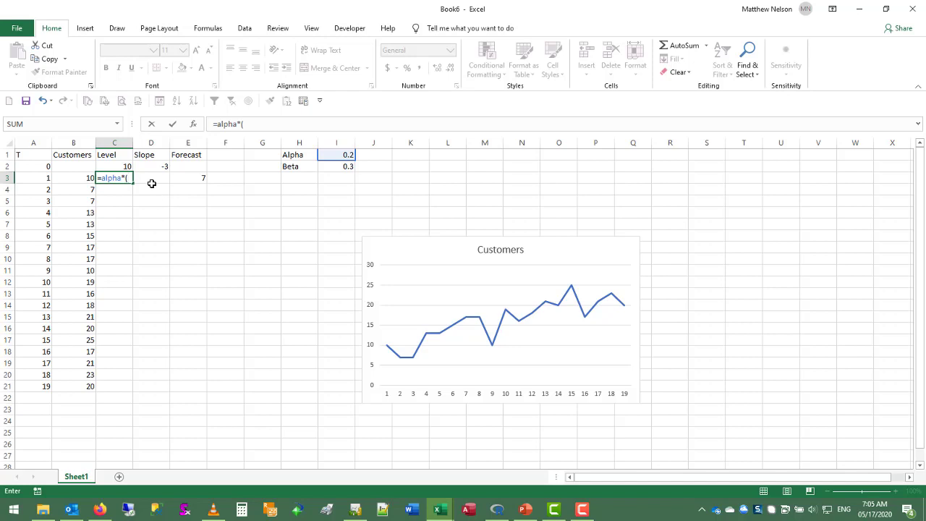
click(81, 177)
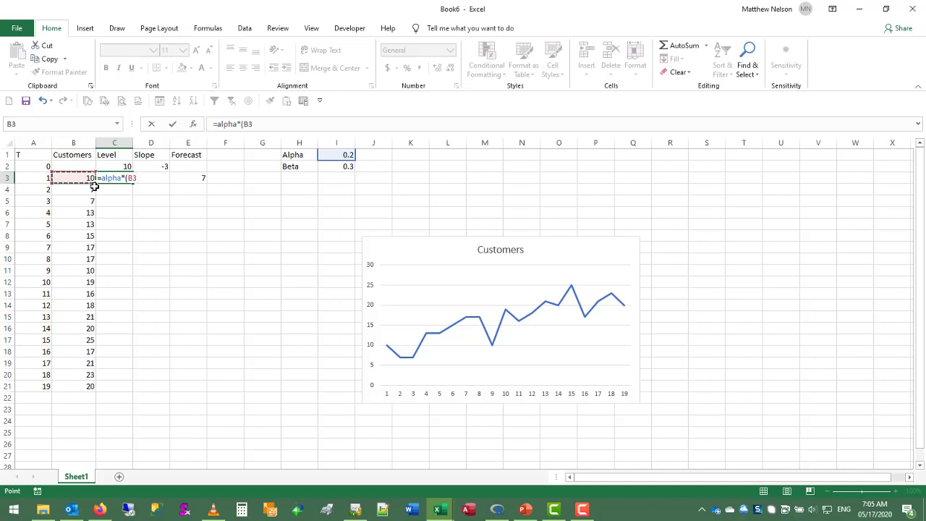
text()+(1-alpha)
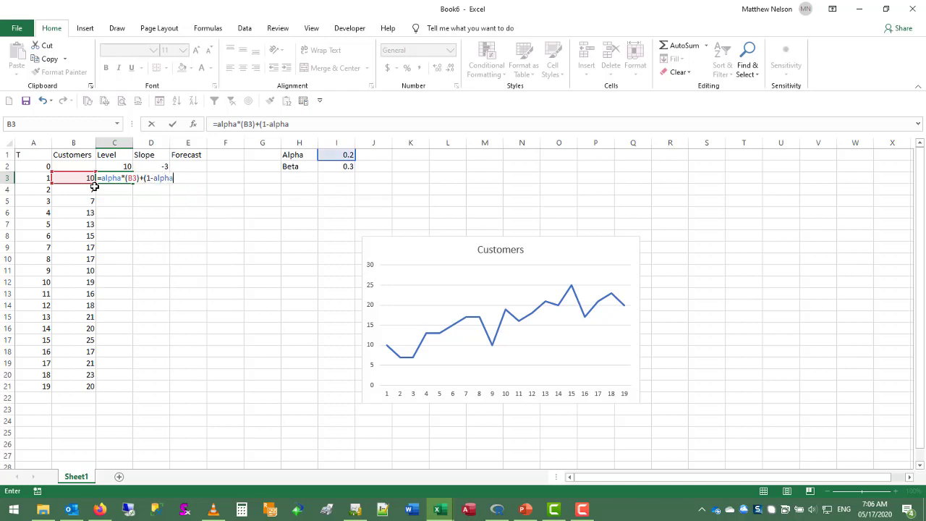
text()*()
click(118, 167)
text(+)
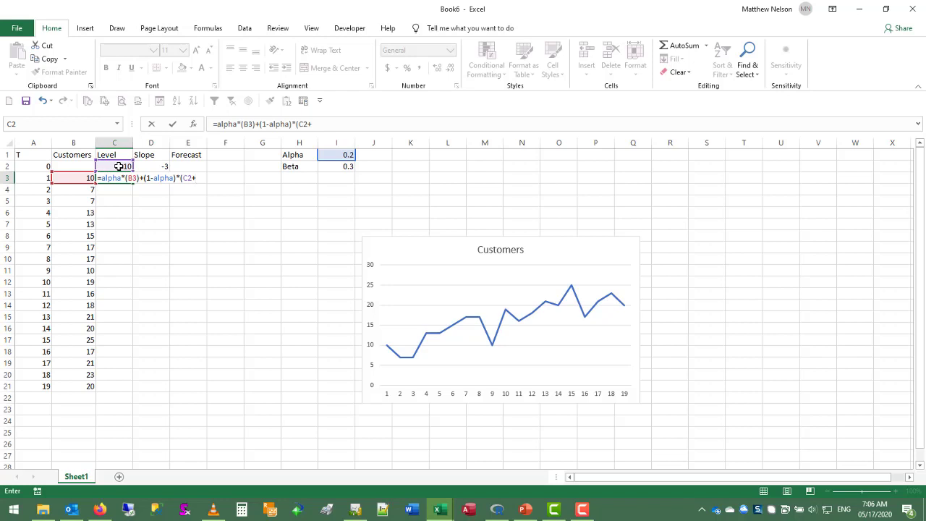
click(156, 166)
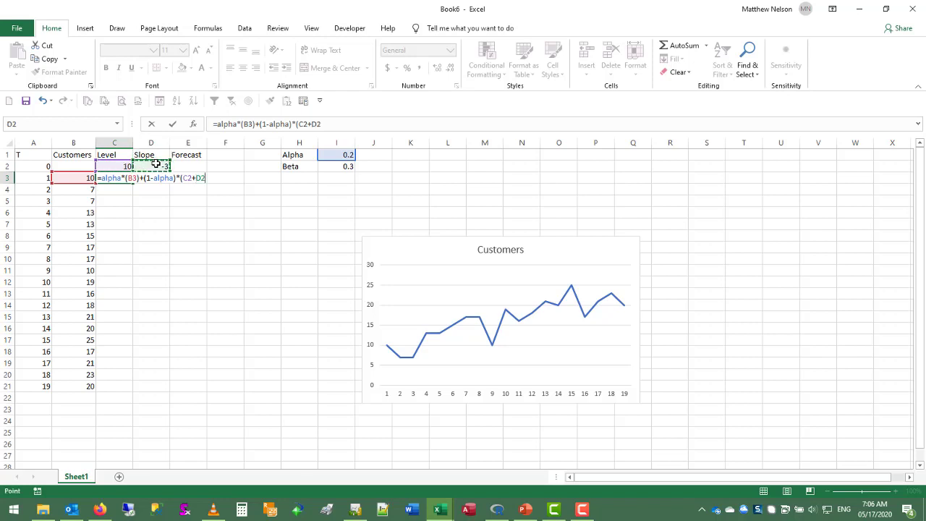
text())
key(Return)
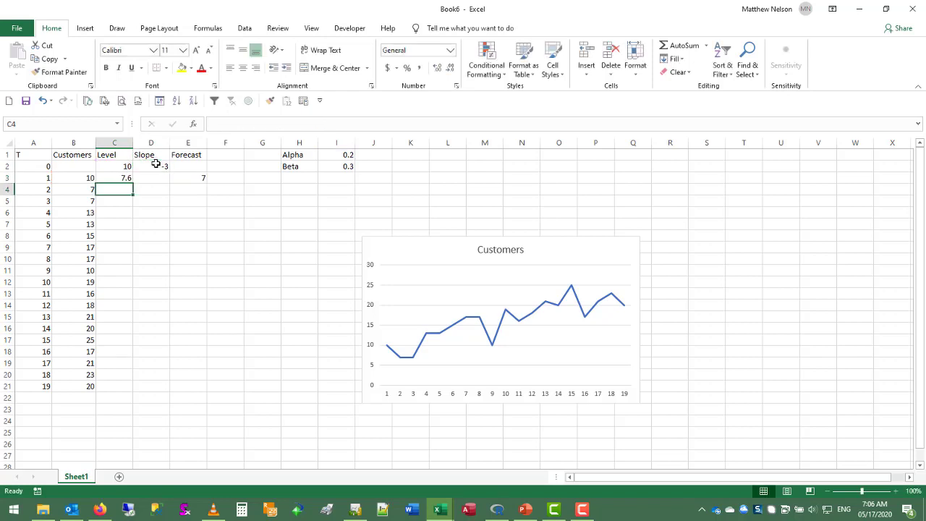
- Calculate the period 1 Slope in D3 with the formula =beta*(C3-C2)+(1-beta)*D2
click(164, 178)
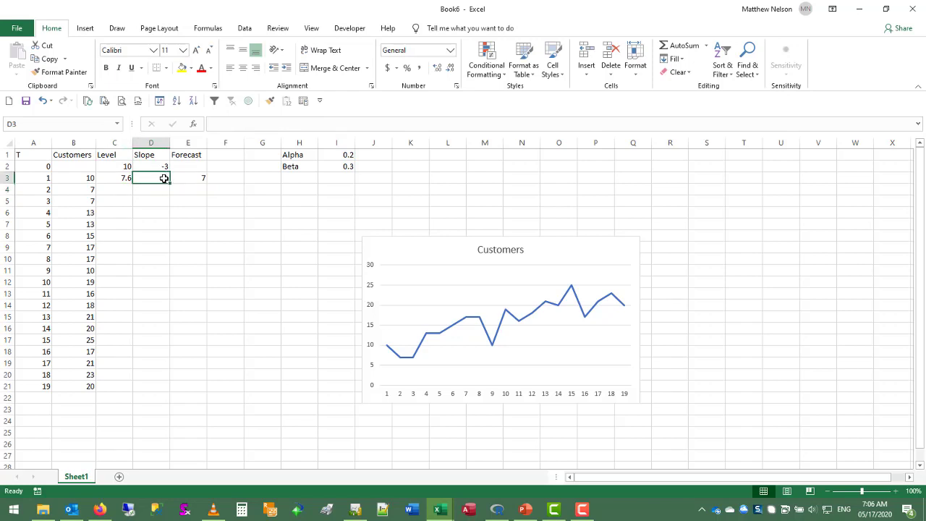
text(=)
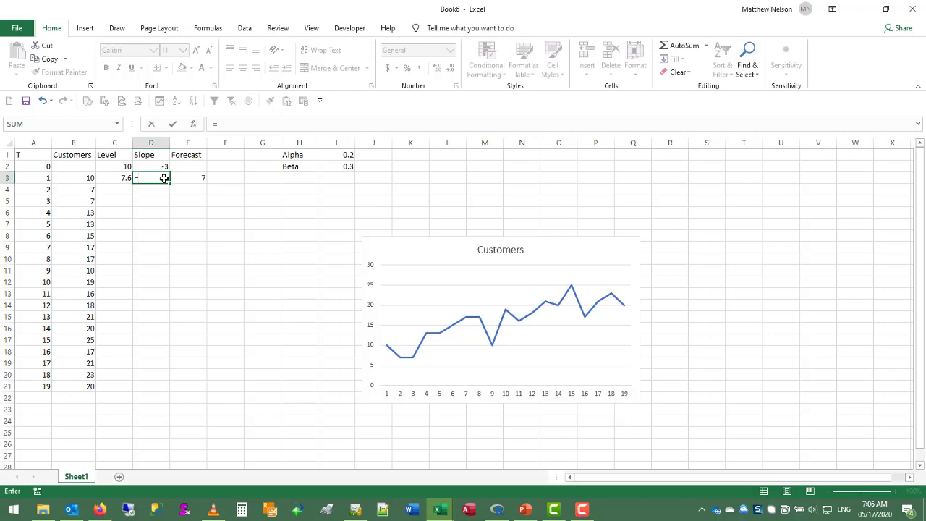
text(beta()
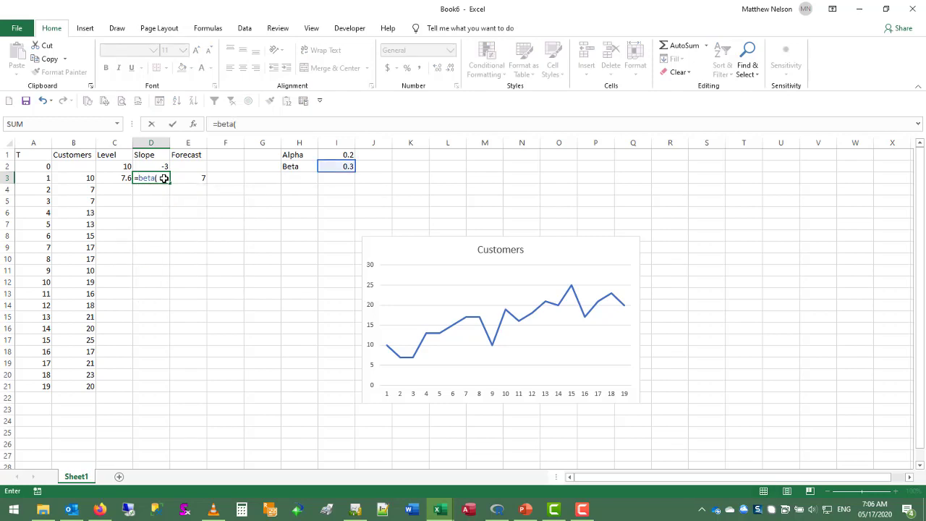
key(BackSpace)
text(*()
click(119, 176)
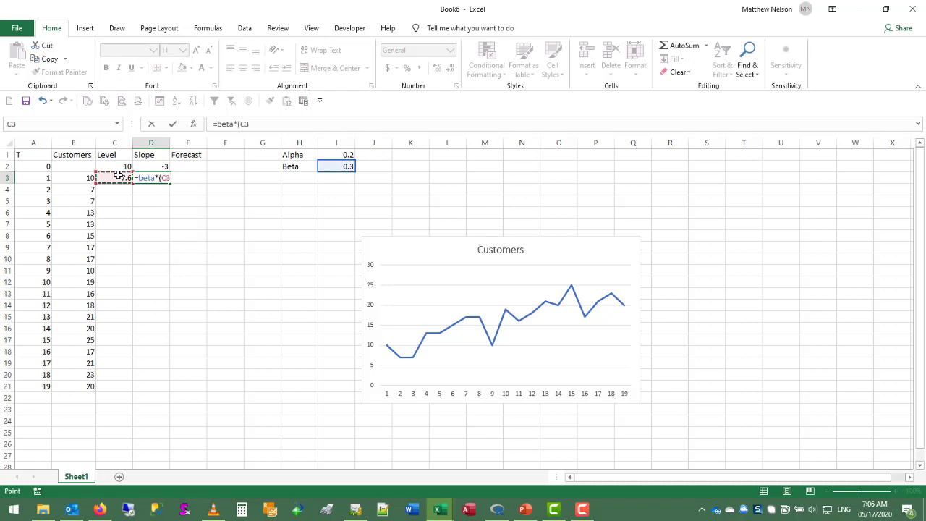
text(-)
click(115, 167)
text()+)
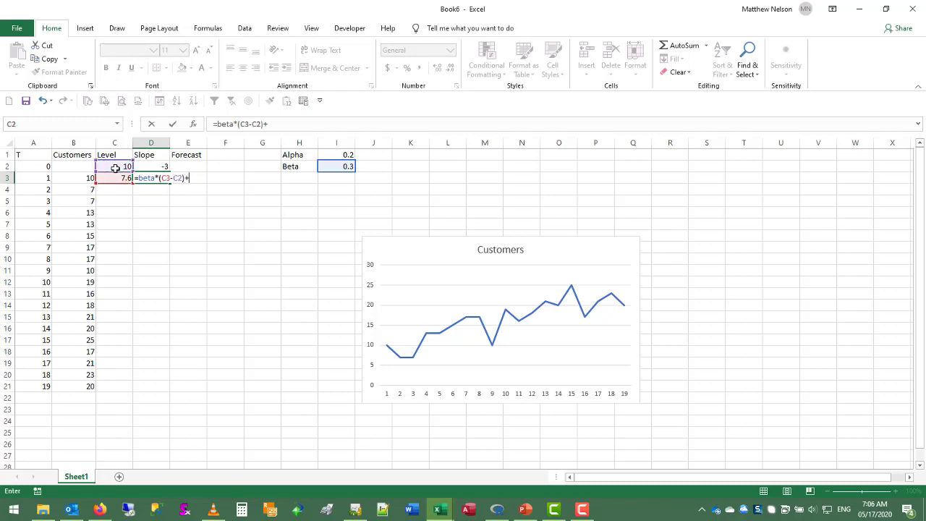
text((1-beta)
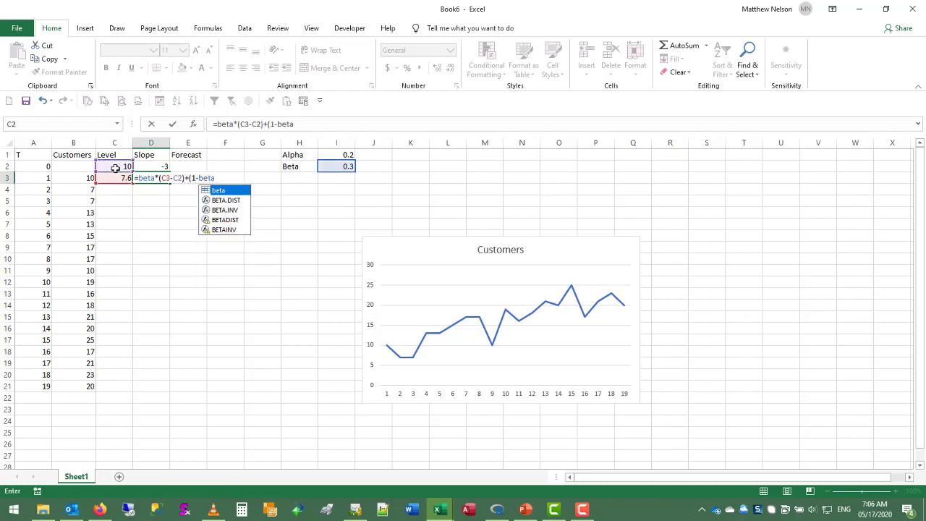
text())
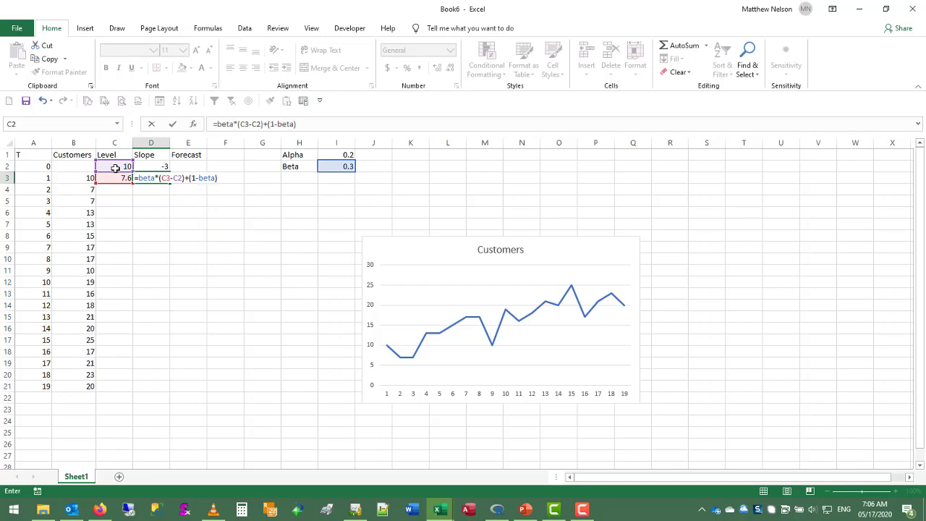
text(*)
click(150, 167)
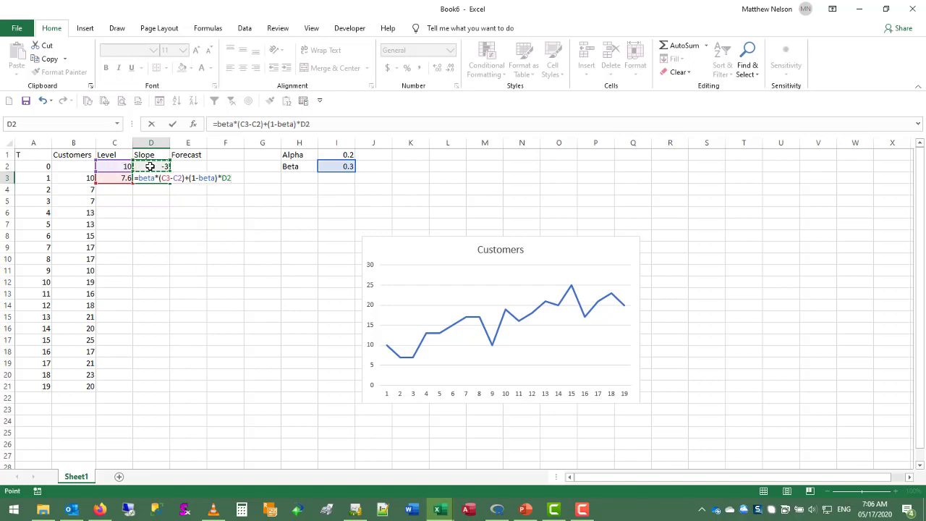
key(Return)
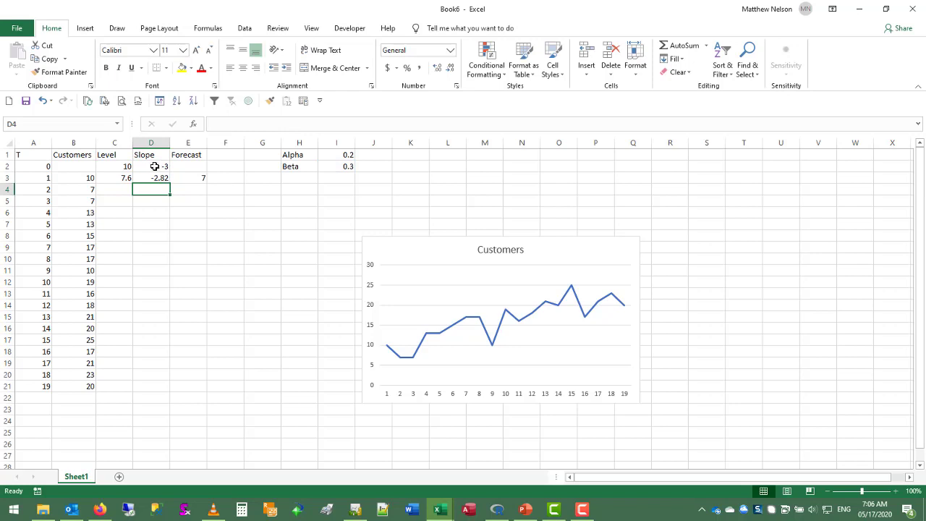
- Fill the Level, Slope and Forecast formulas from C3:E3 down through row 21
drag(113, 178, 205, 183)
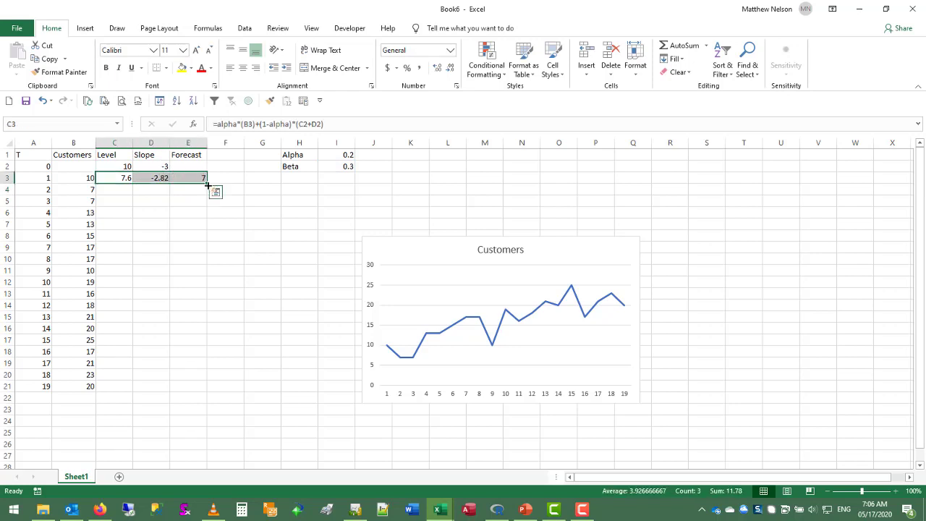
double_click(205, 183)
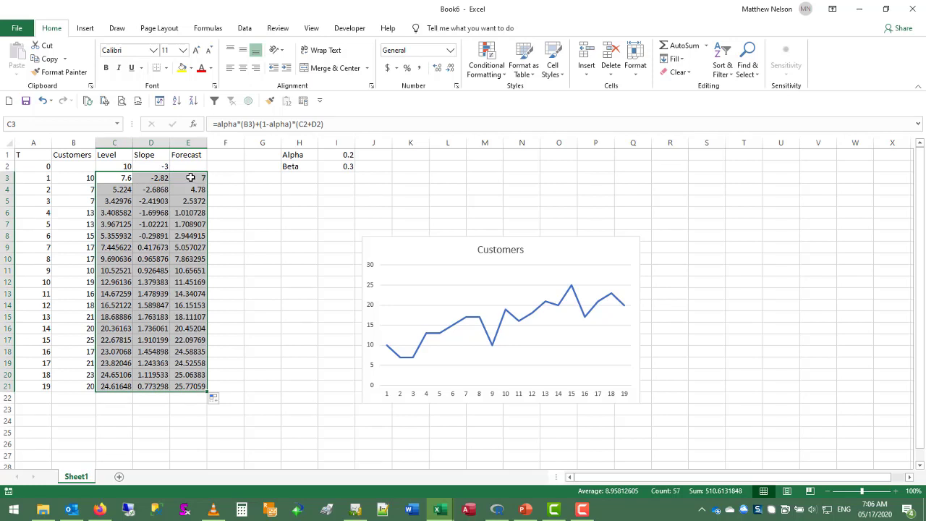
click(185, 186)
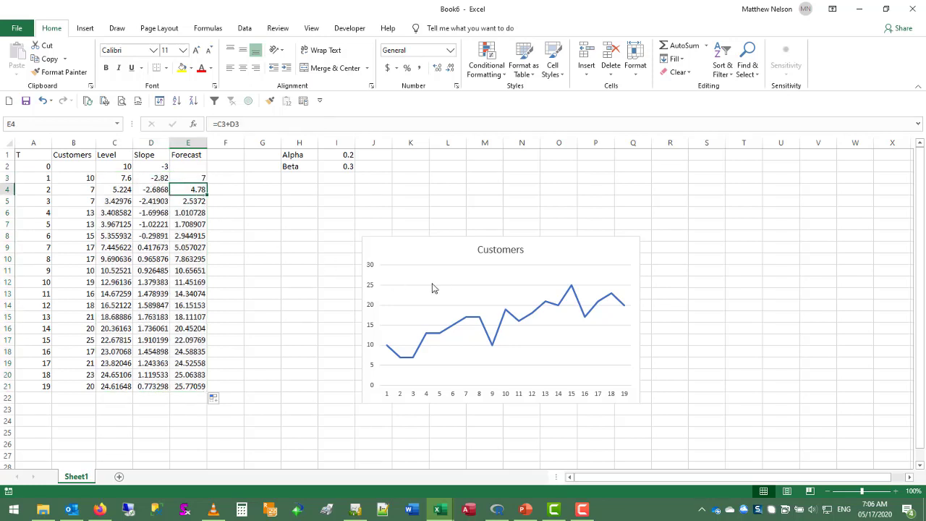
- Add a Forecast series to the Customers chart, using E1 as the series name and E2:E21 as the series values
right_click(440, 283)
click(481, 347)
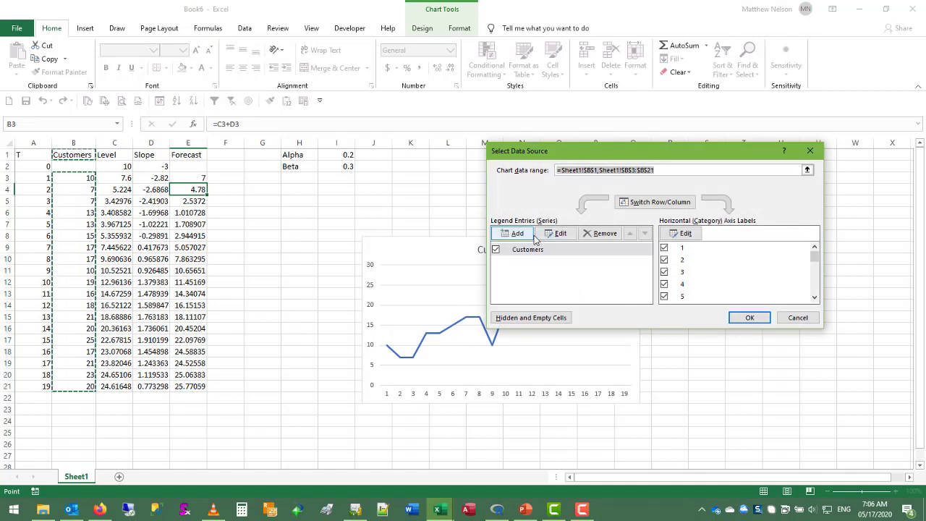
click(522, 235)
click(188, 153)
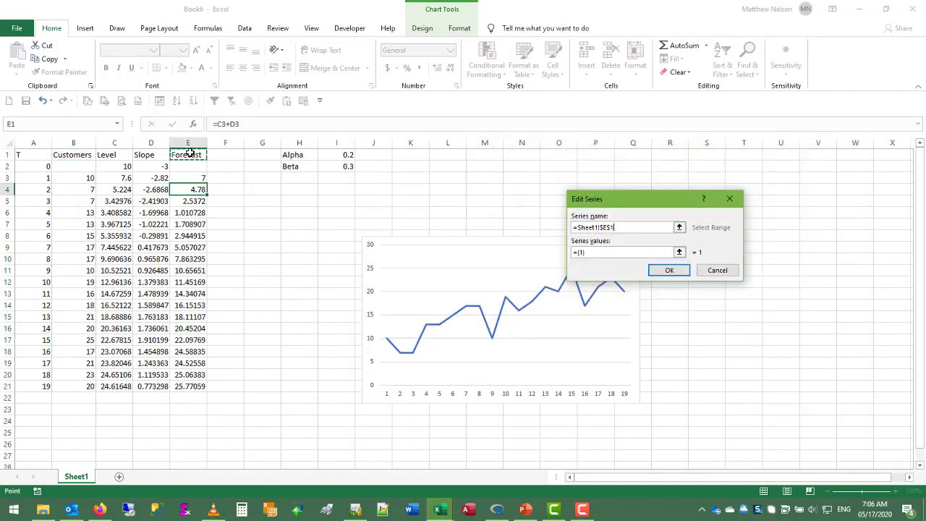
click(669, 251)
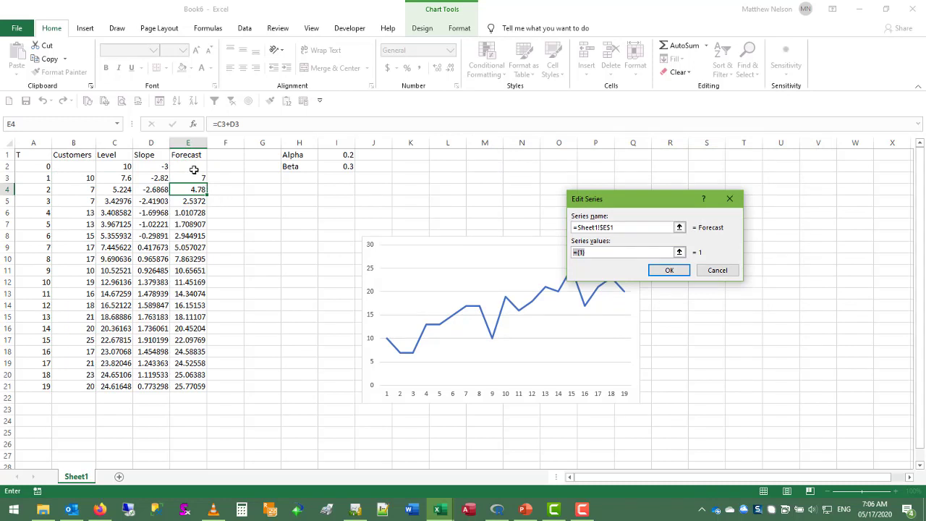
drag(190, 166, 187, 389)
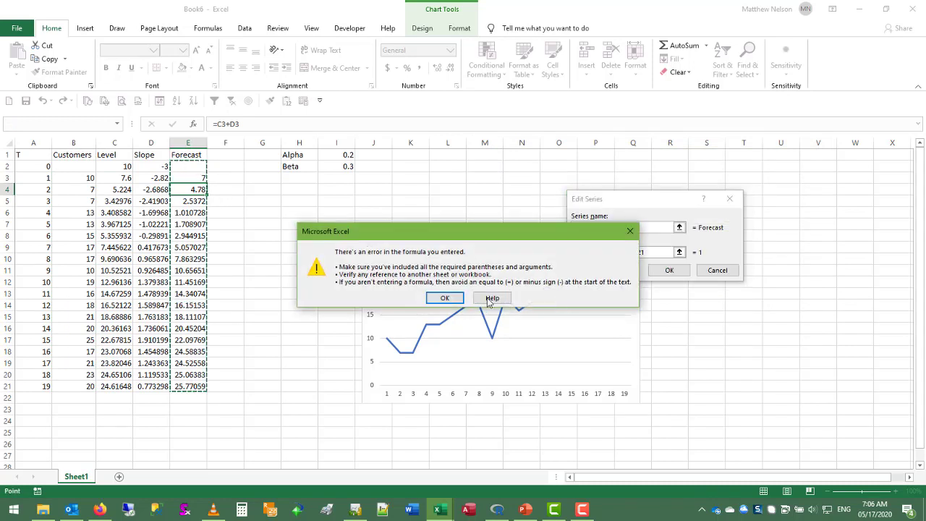
click(453, 296)
key(Delete)
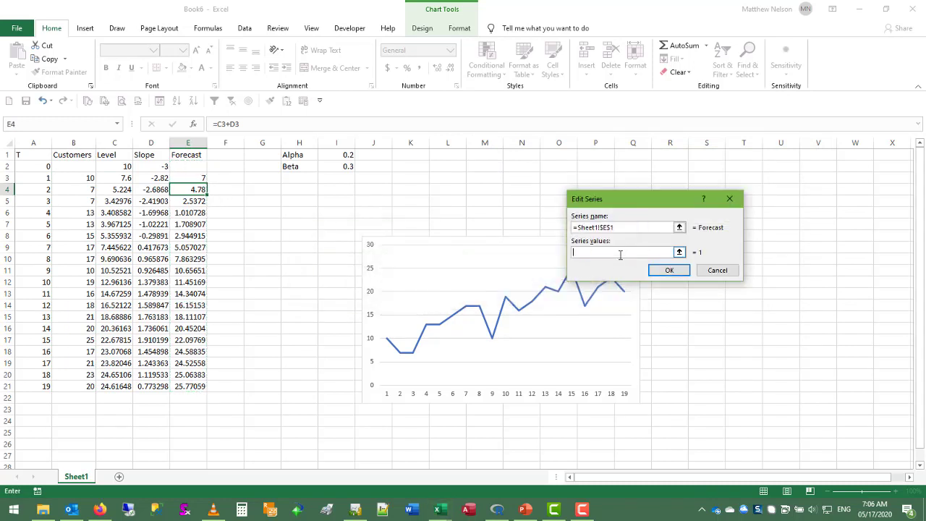
drag(179, 166, 183, 383)
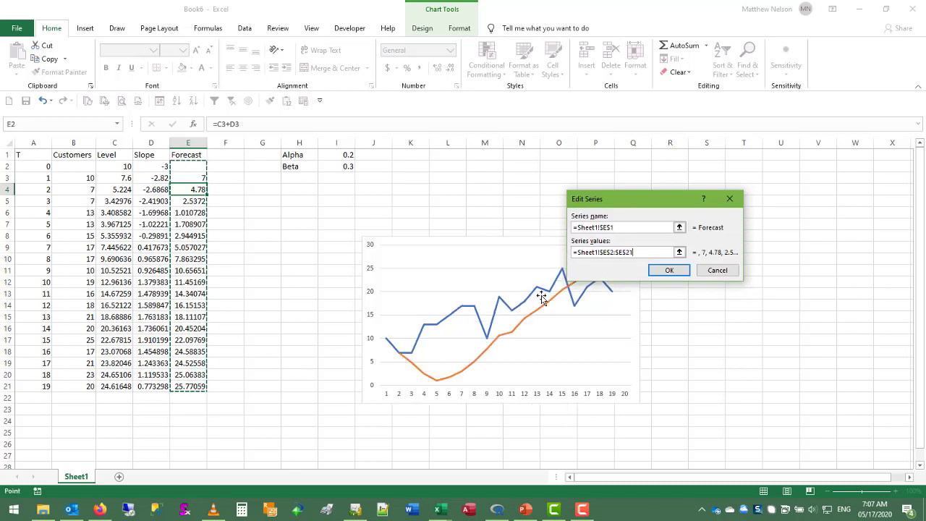
click(666, 270)
click(745, 318)
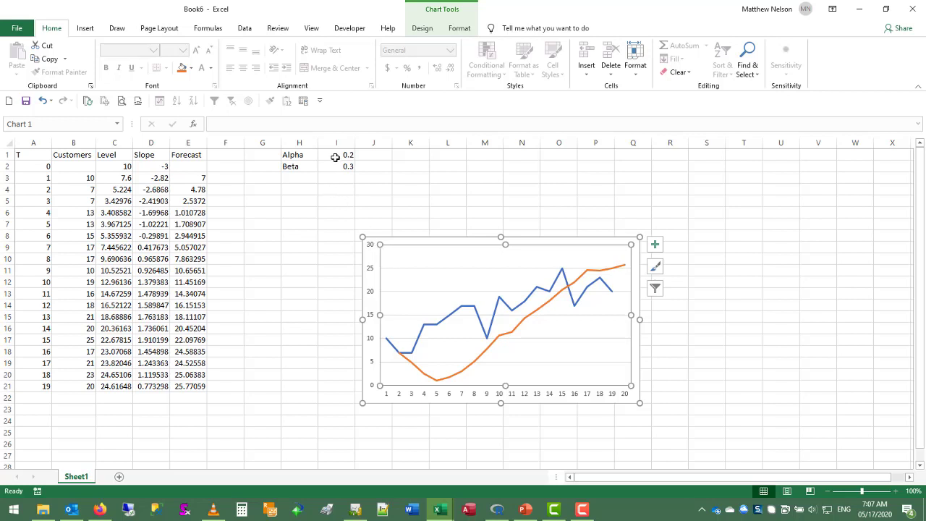
- Label cell H4 RMSE below the Alpha and Beta parameters
click(335, 157)
click(339, 167)
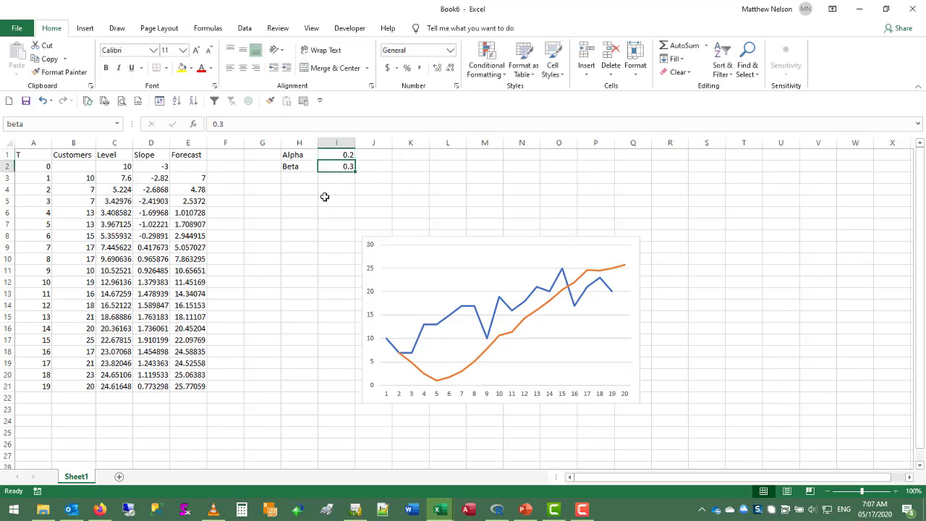
click(302, 192)
text(RMSE)
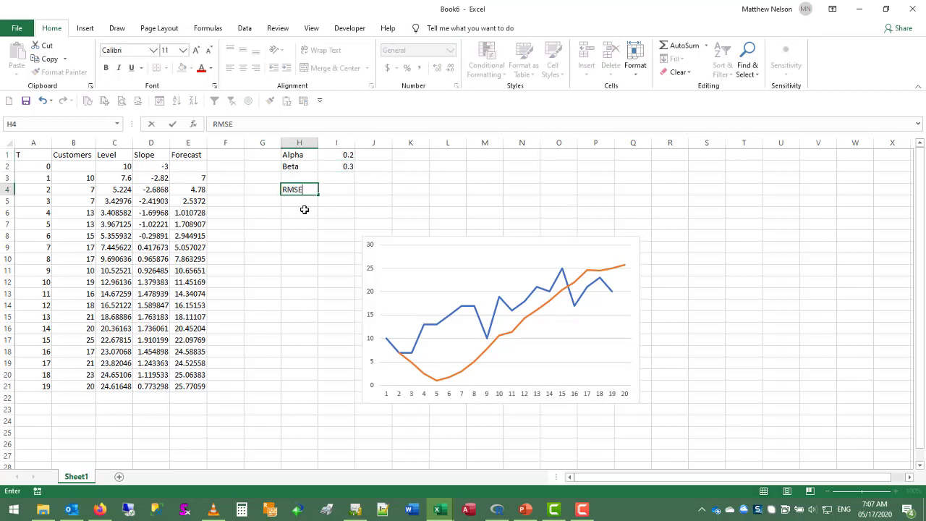
key(Tab)
- Calculate the forecast's RMSE in I4 with the formula =SQRT(SUMXMY2(B3:B21,E3:E21)/COUNT(E3:E21))
text(=sqrt()
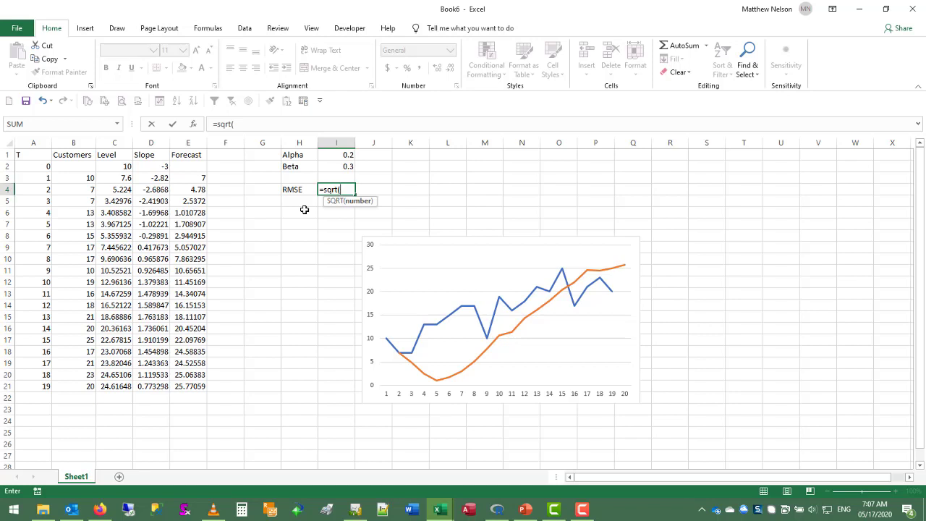
text(SUM)
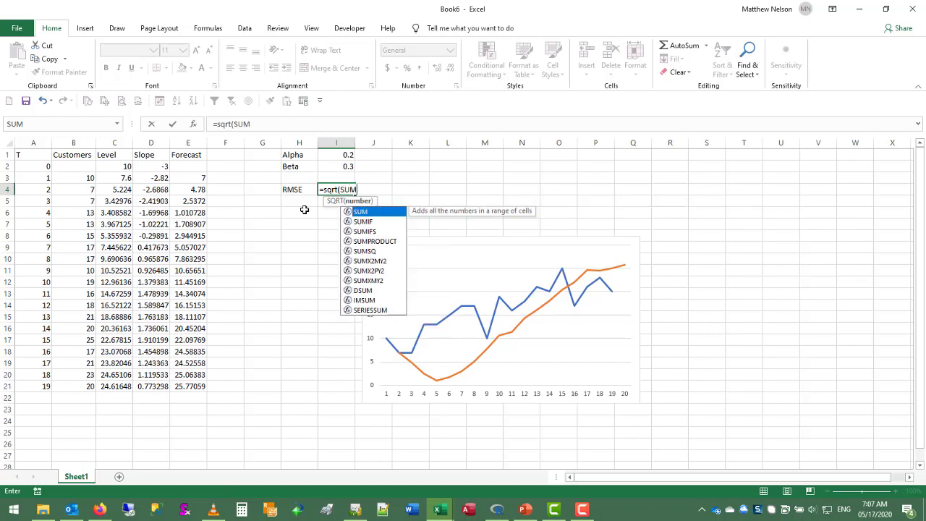
key(Down)
key(Down)
key(Down)
key(Down)
key(Down)
key(Down)
key(Down)
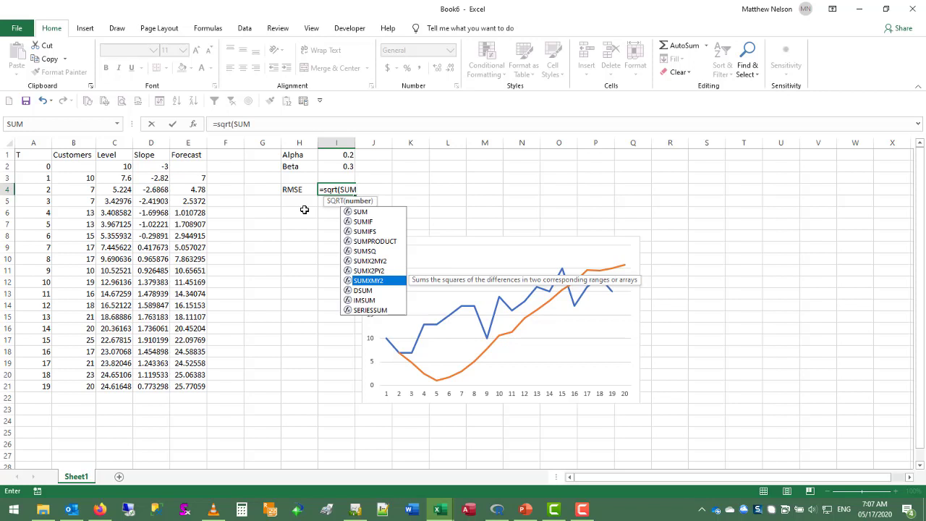
key(Tab)
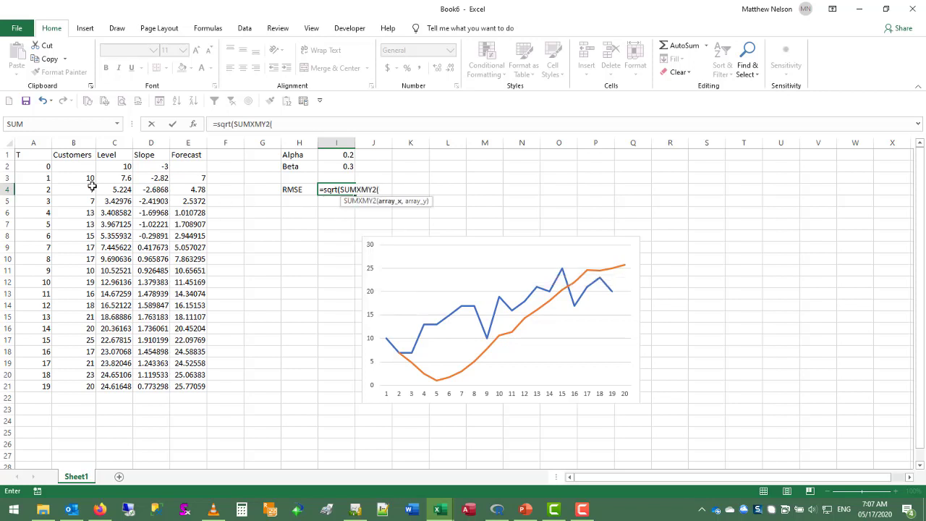
mouse_move(89, 179)
mouse_down()
mouse_move(75, 234)
mouse_move(82, 385)
mouse_up()
text(,)
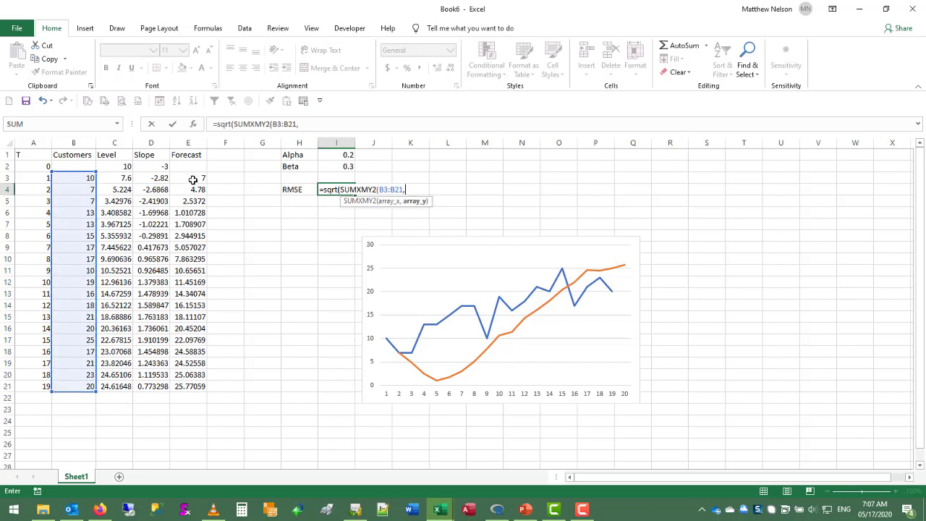
drag(189, 181, 189, 386)
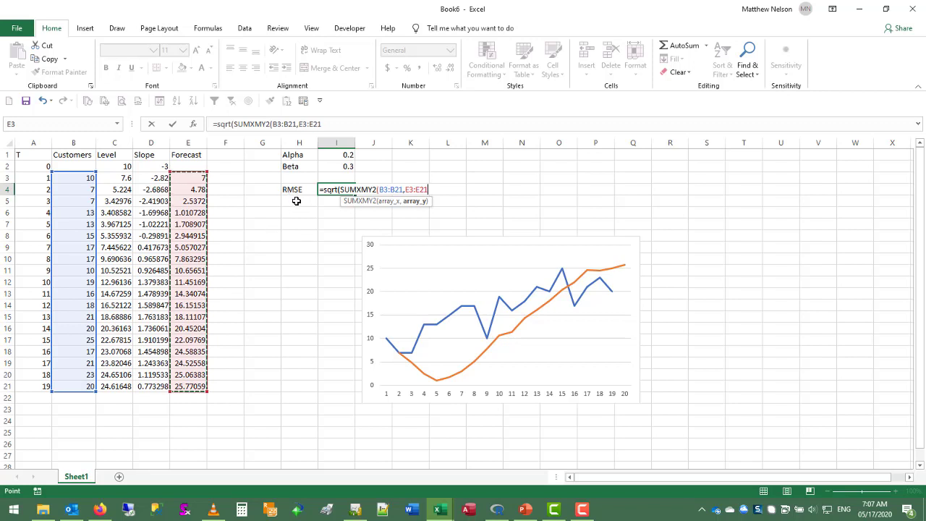
text())
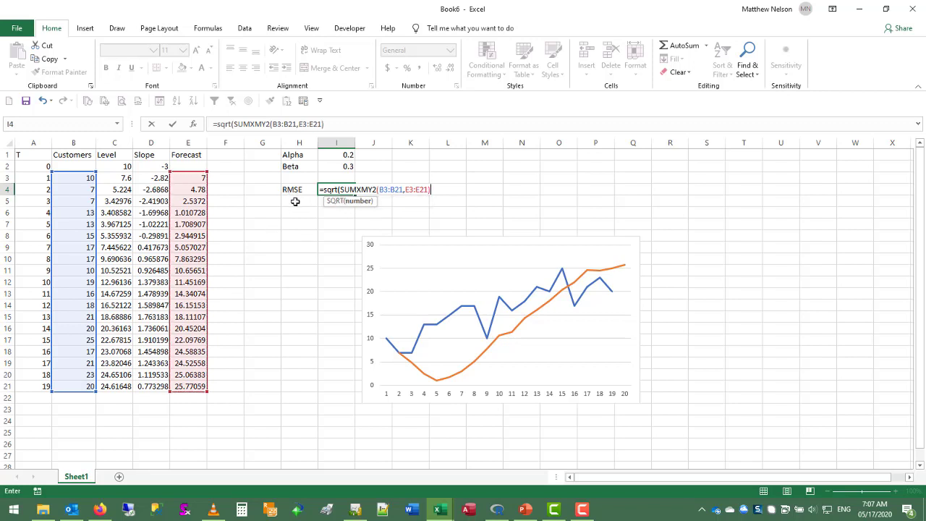
text()/COUNT()
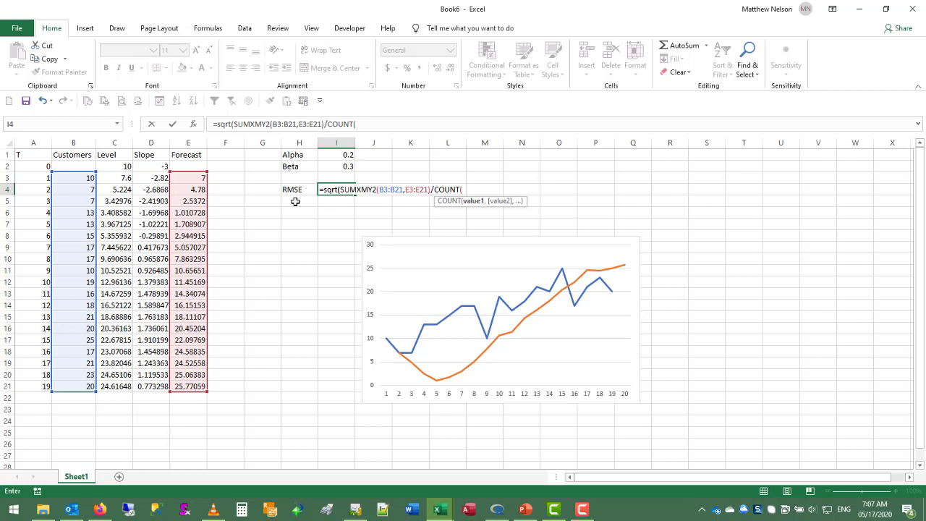
drag(190, 178, 194, 384)
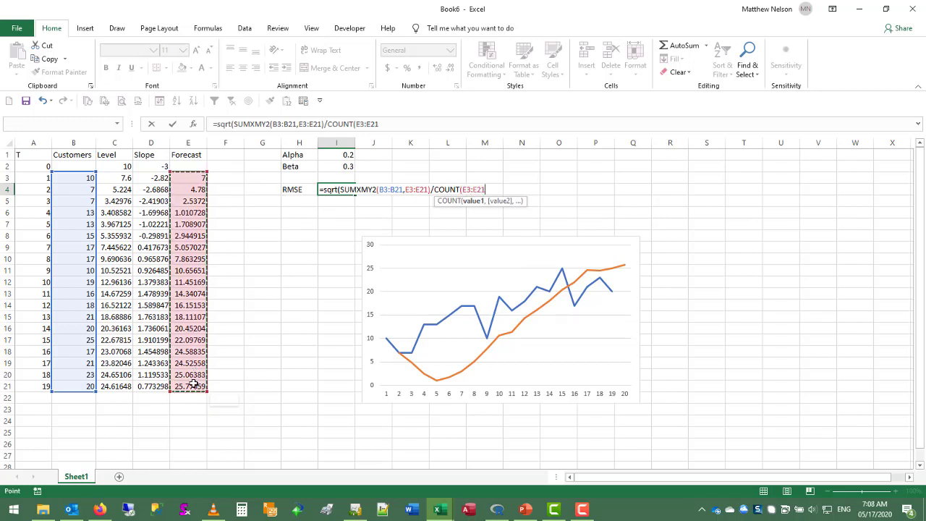
text())
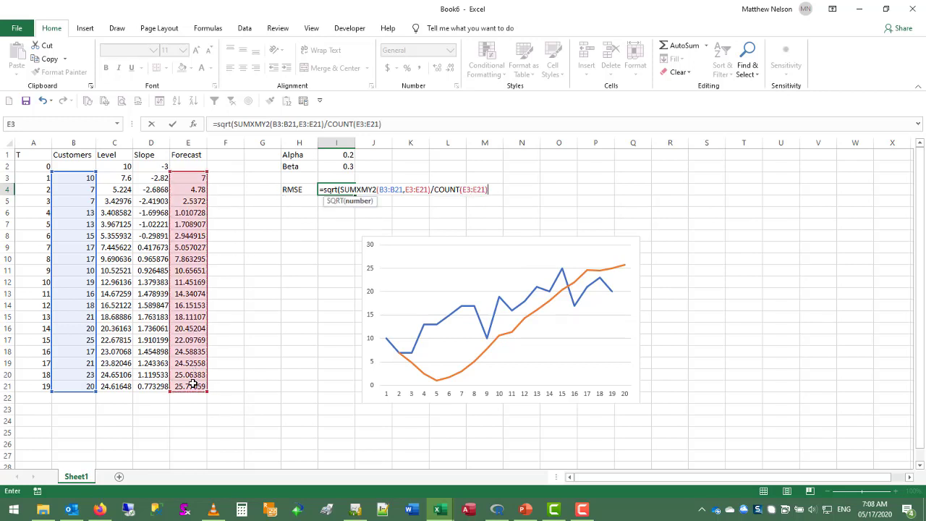
text())
key(Return)
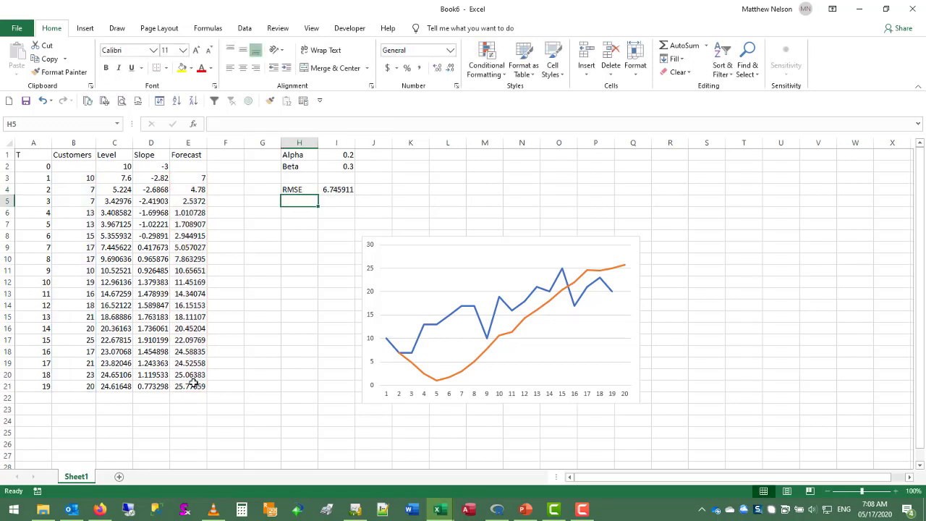
- Set up Solver to minimize the RMSE in I4 by changing the Alpha and Beta cells I1:I2
click(335, 191)
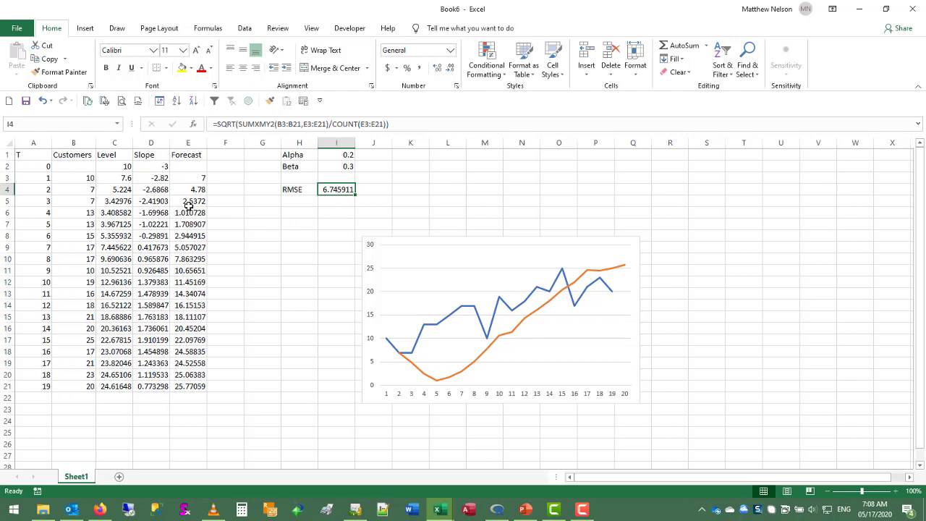
click(245, 29)
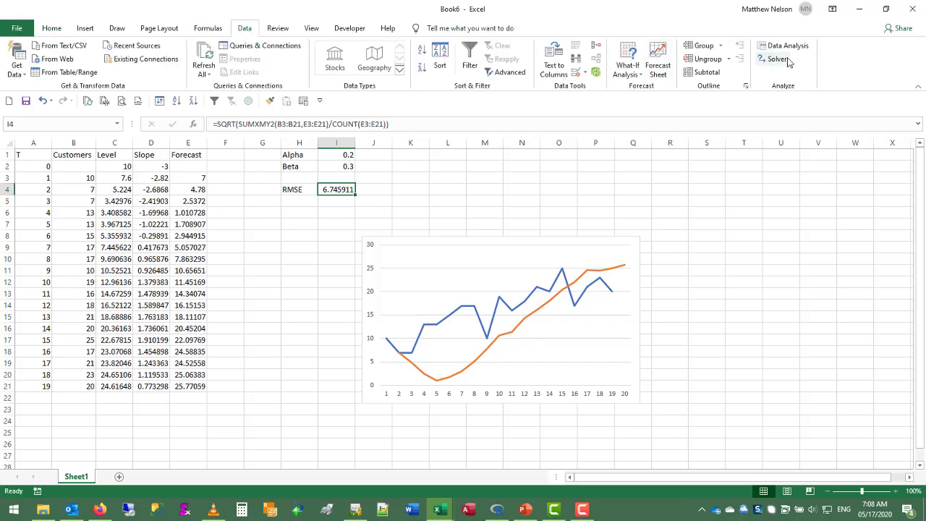
click(776, 59)
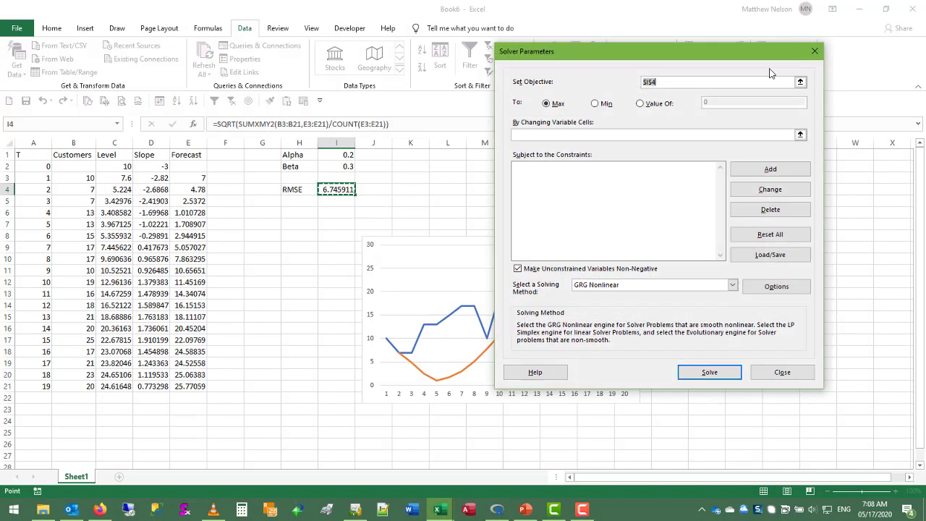
click(607, 106)
click(788, 134)
drag(348, 155, 349, 167)
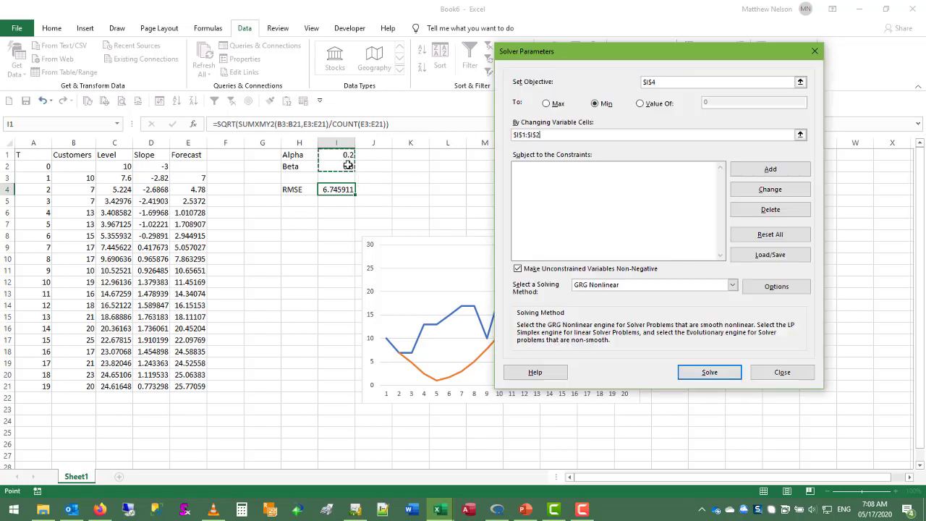
click(605, 177)
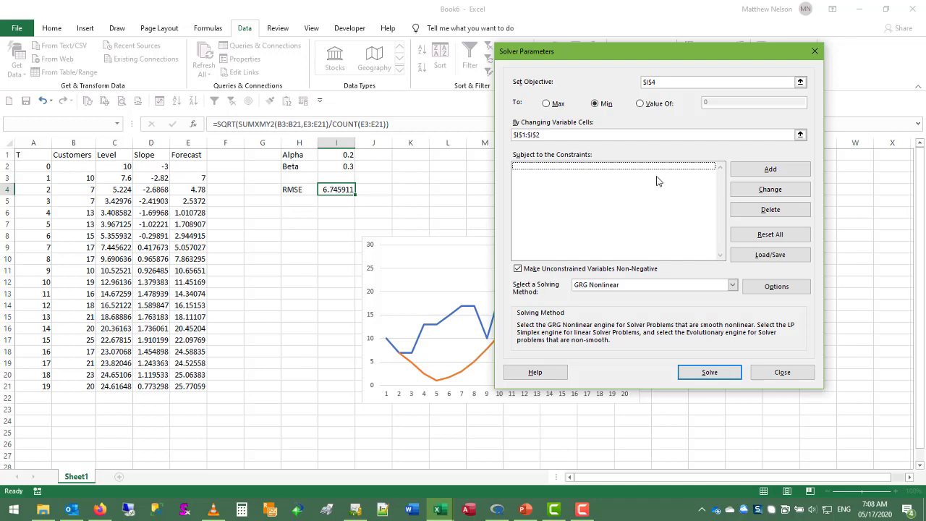
- Add Solver constraints limiting Alpha in I1 to <= 1 and >= 0
click(769, 169)
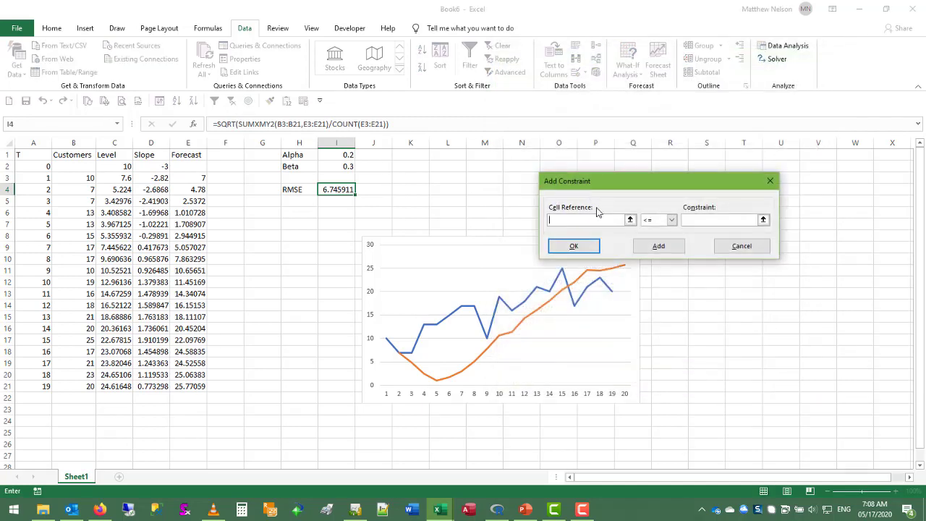
click(347, 155)
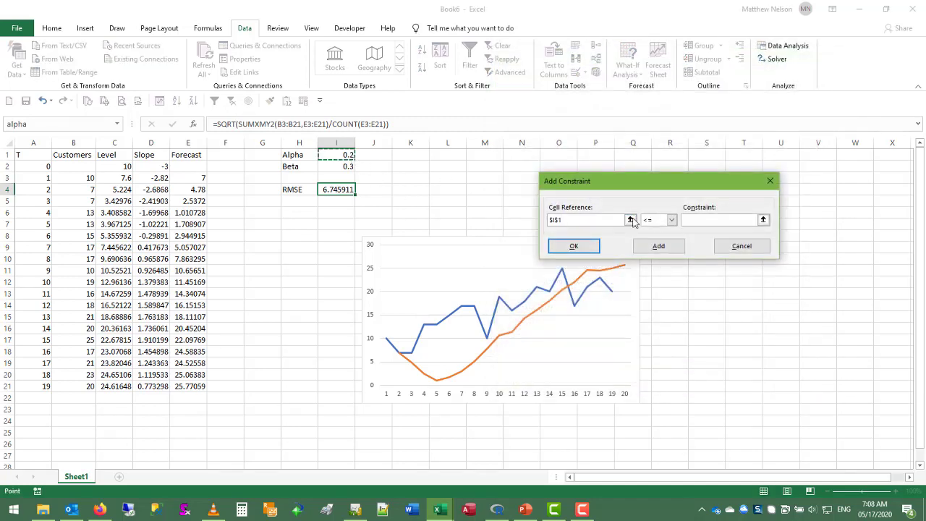
click(730, 223)
text(1)
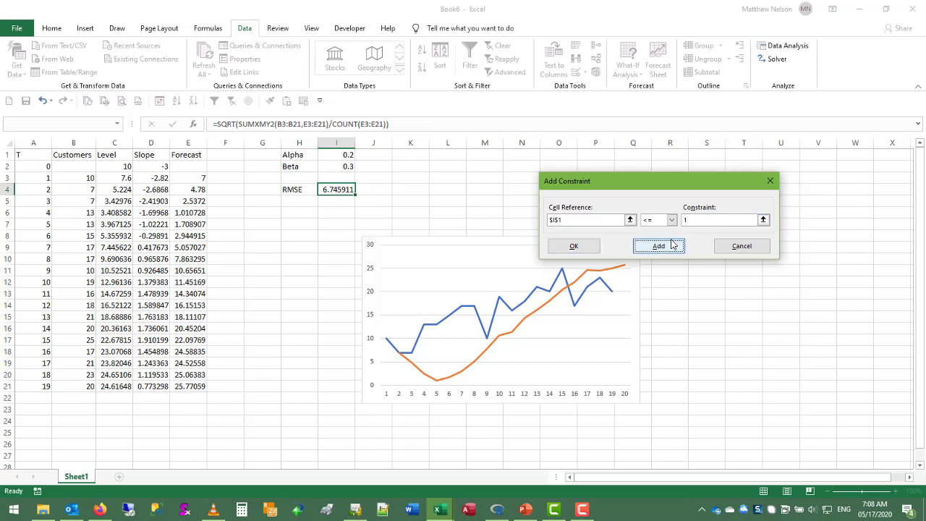
click(658, 246)
click(347, 155)
click(672, 220)
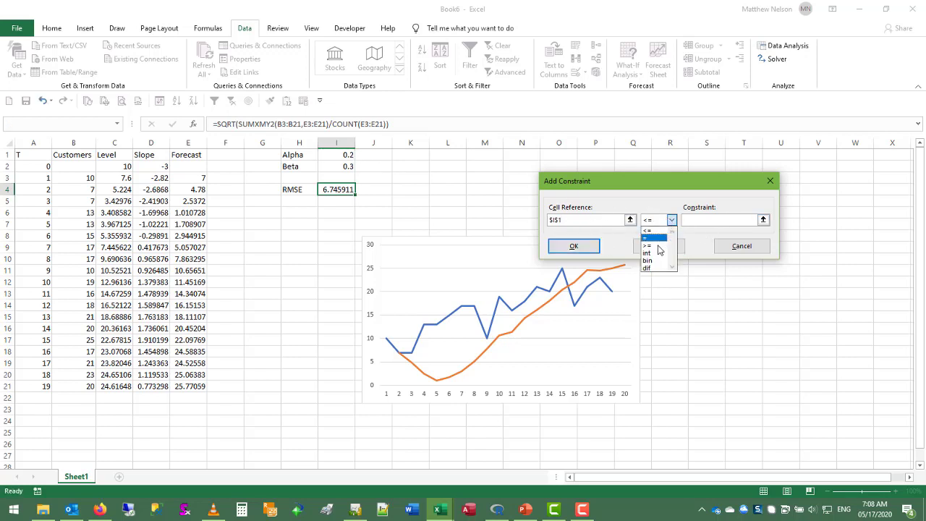
click(654, 246)
click(701, 219)
text(0)
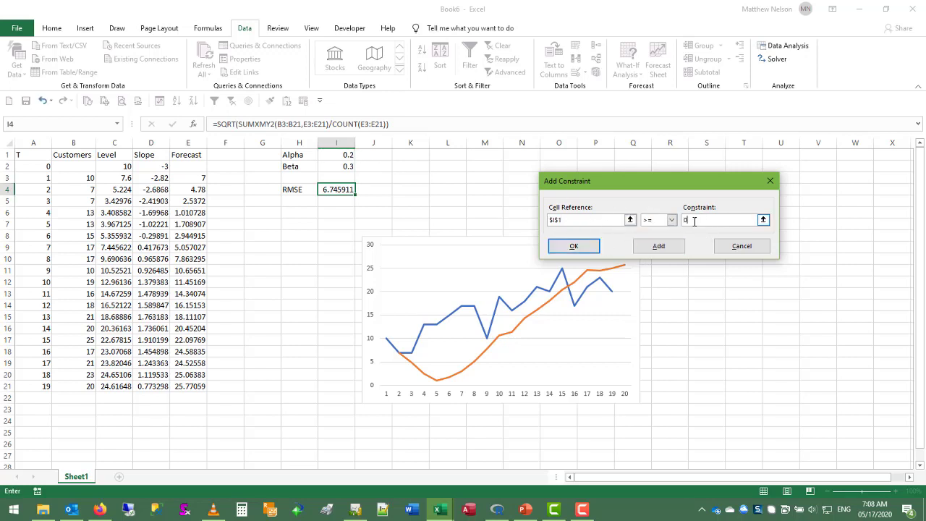
click(676, 246)
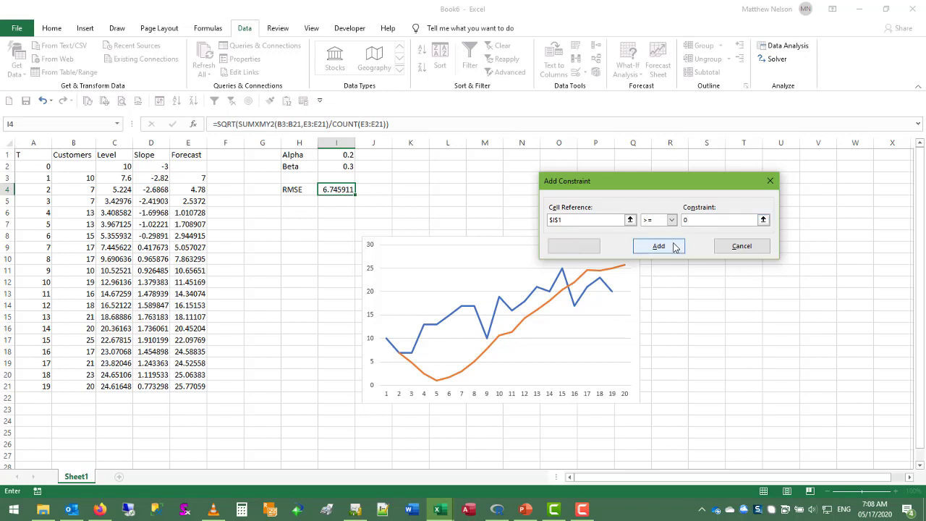
- Add Solver constraints limiting Beta in I2 to <= 1 and >= 0, and return to the Solver parameters
click(342, 167)
click(687, 220)
text(1)
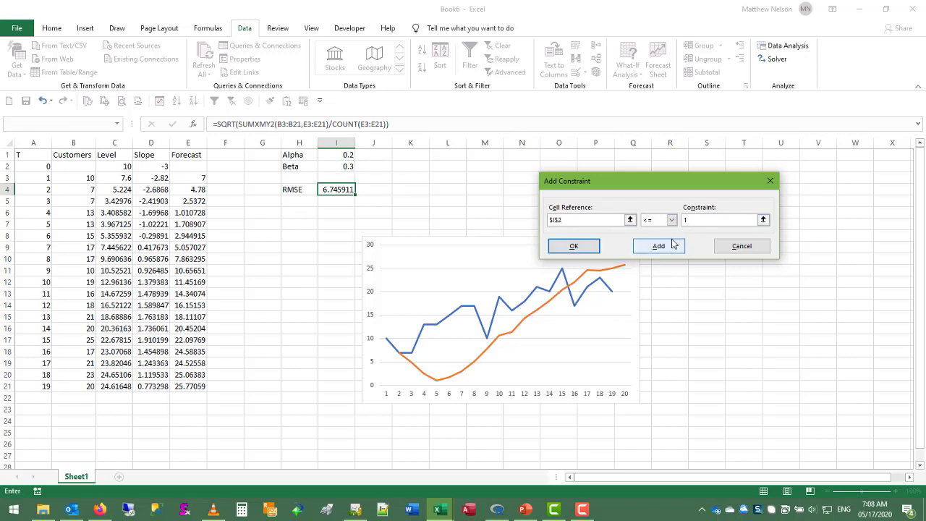
click(659, 246)
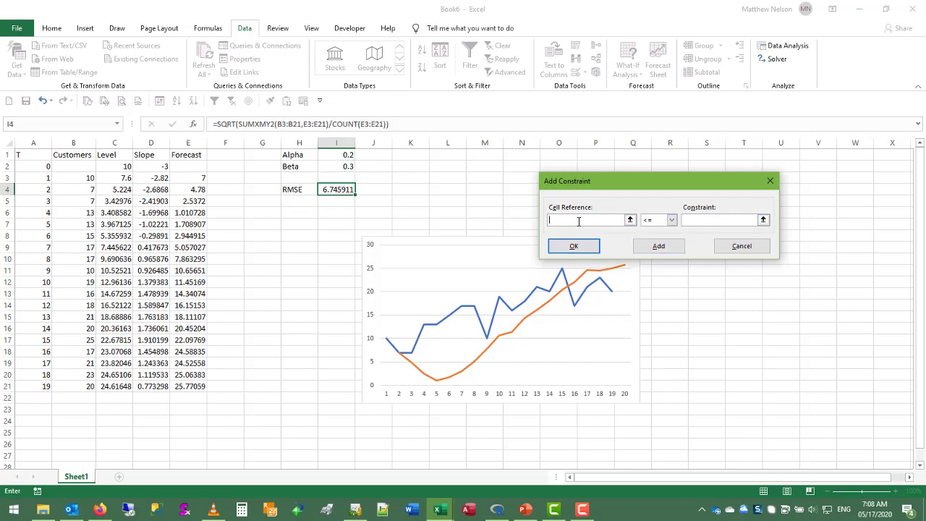
click(345, 167)
click(672, 220)
click(653, 247)
click(702, 223)
text(0)
click(585, 249)
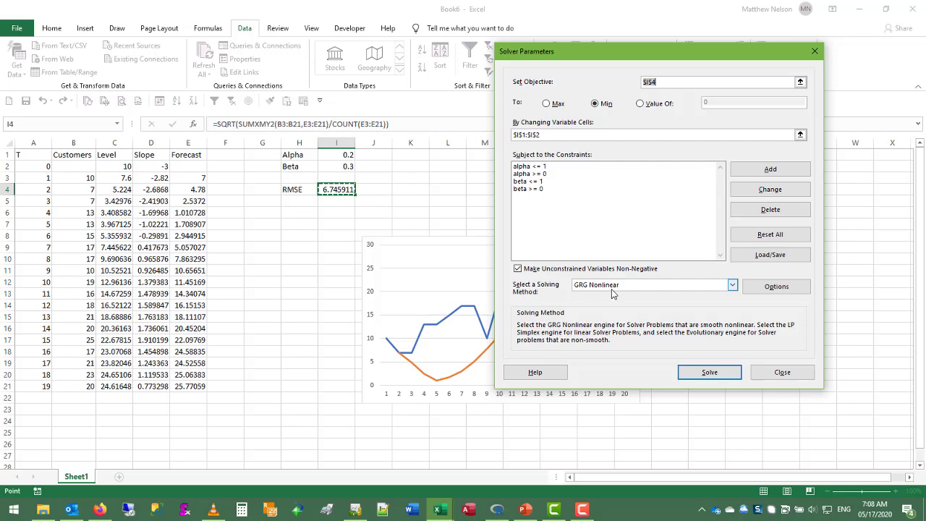
- Enable Use Multistart in the GRG Nonlinear options of Solver
click(756, 289)
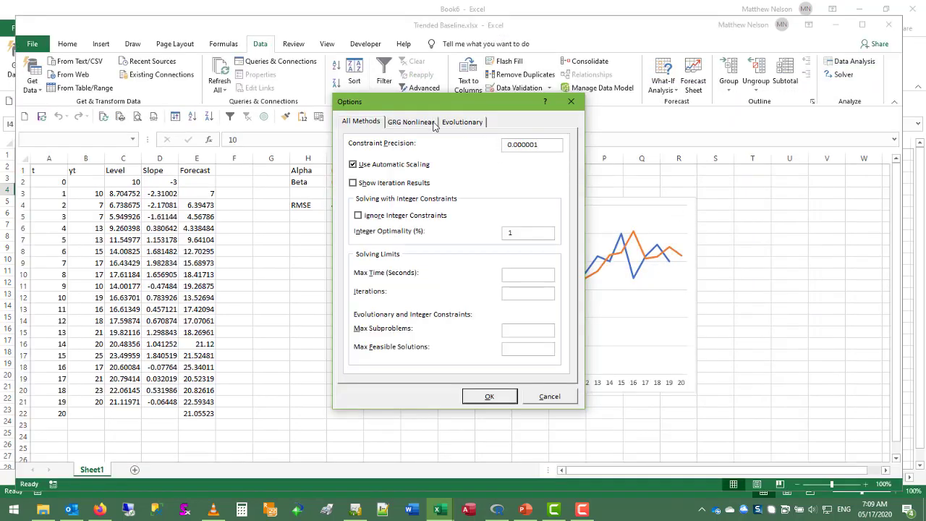
click(424, 123)
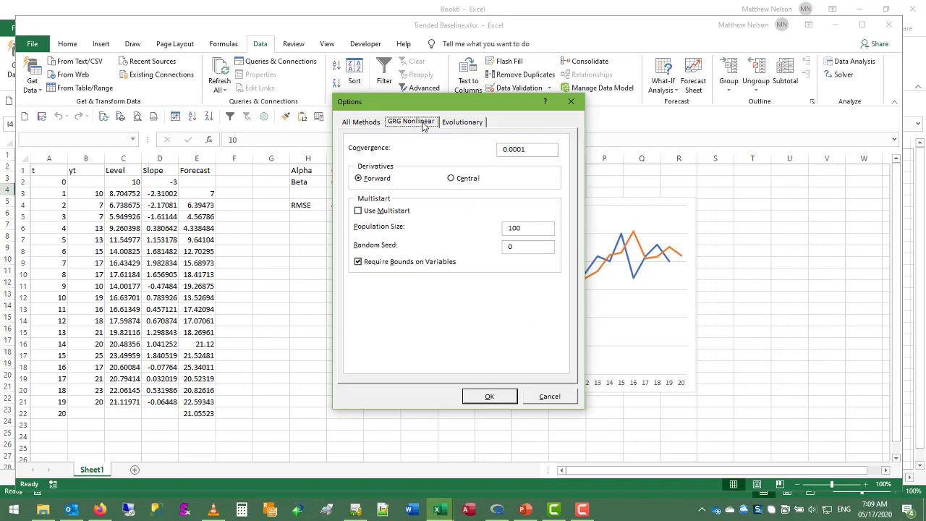
click(358, 211)
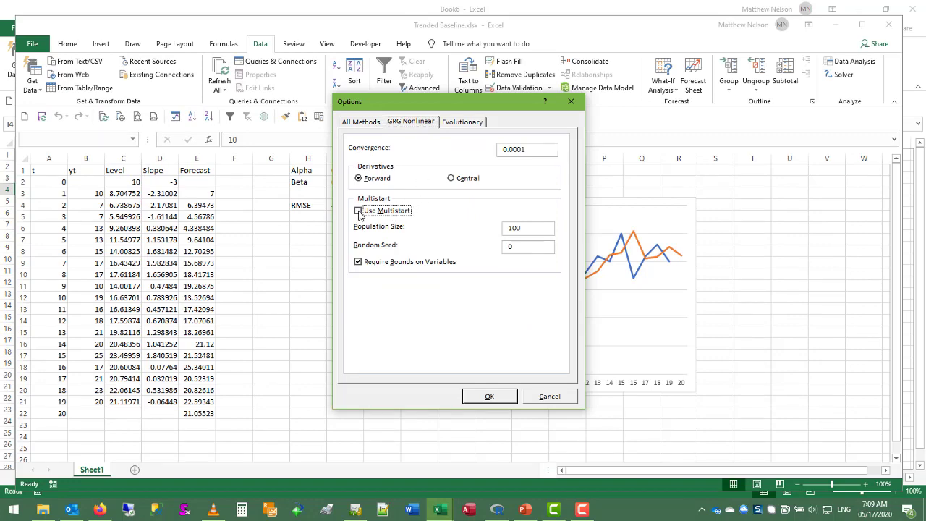
click(489, 396)
- Run Solver keeping its solution, and select the period 20 forecast in E22 of the Trended Baseline workbook
click(736, 388)
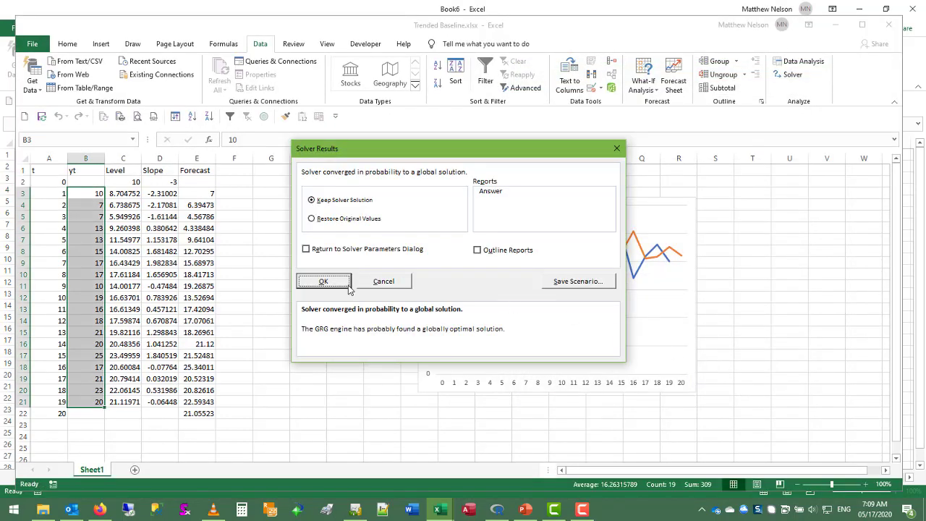
click(323, 282)
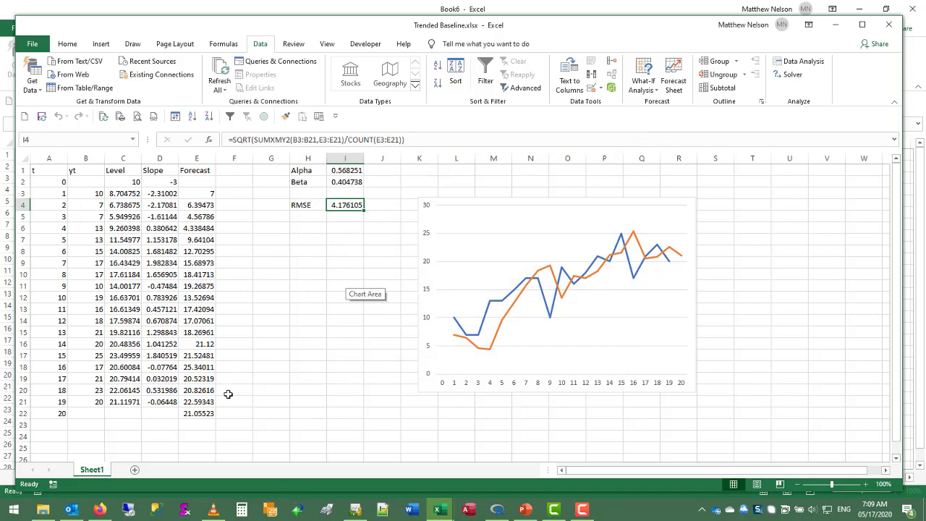
click(201, 413)
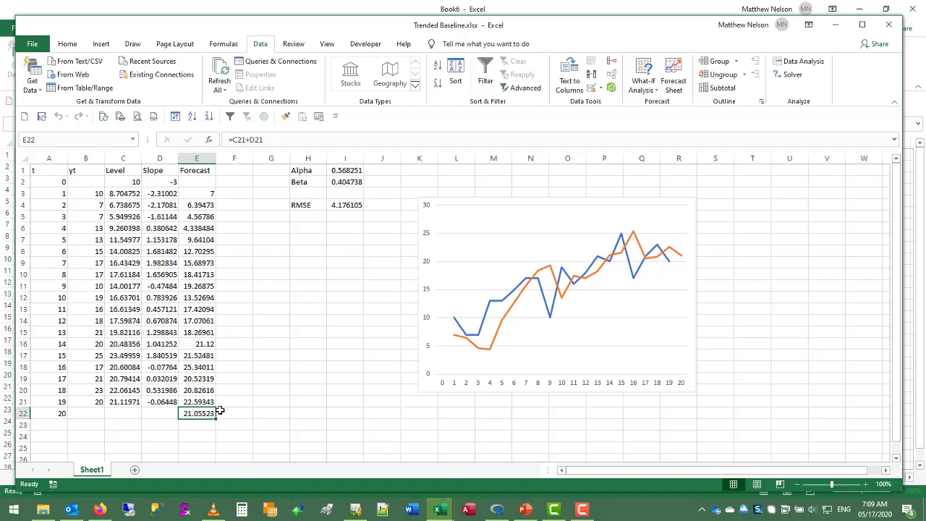